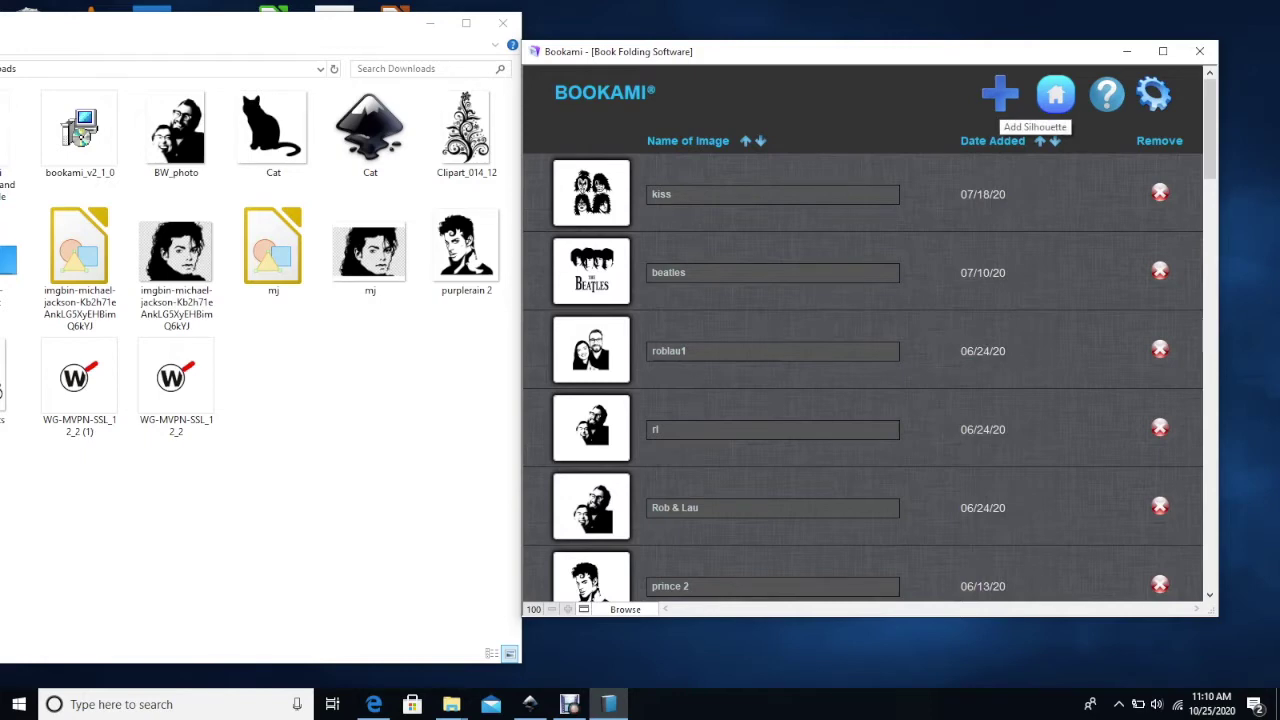
# Start a new silhouette named "Christmas Tree lights" and open the file selection for its image
pyautogui.click(1000, 93)
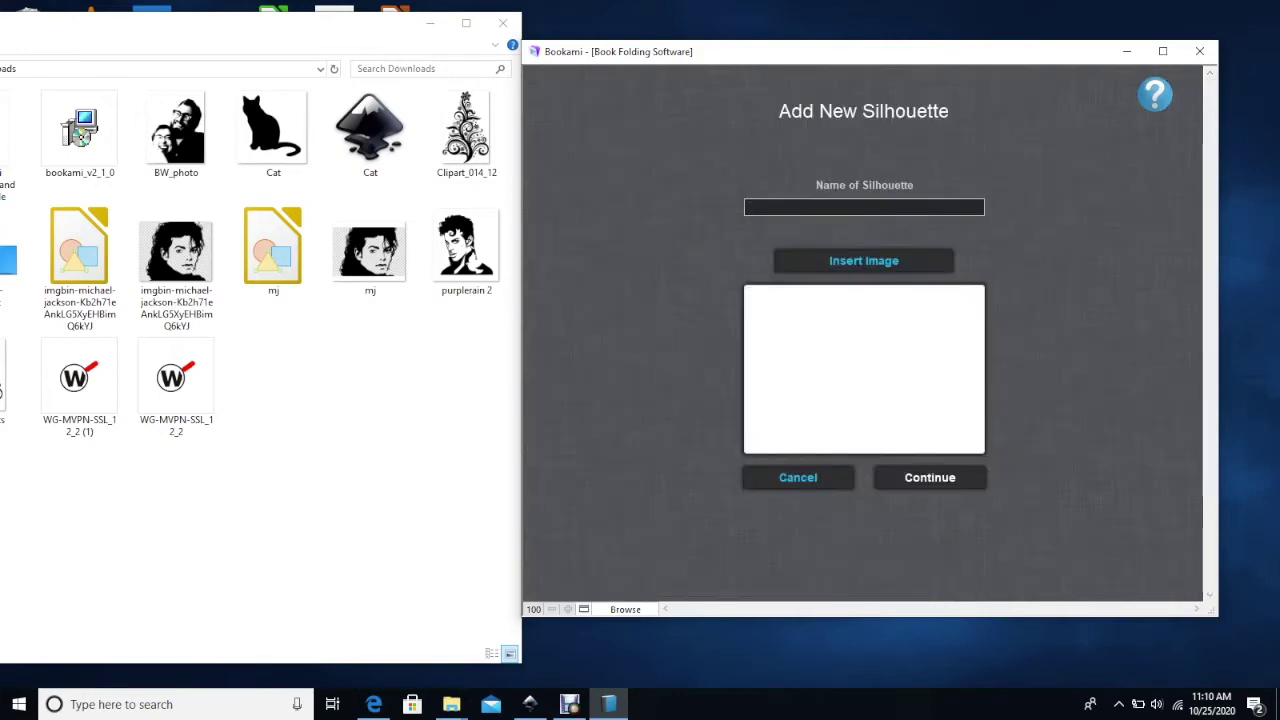
pyautogui.write('Christmas Tree I')
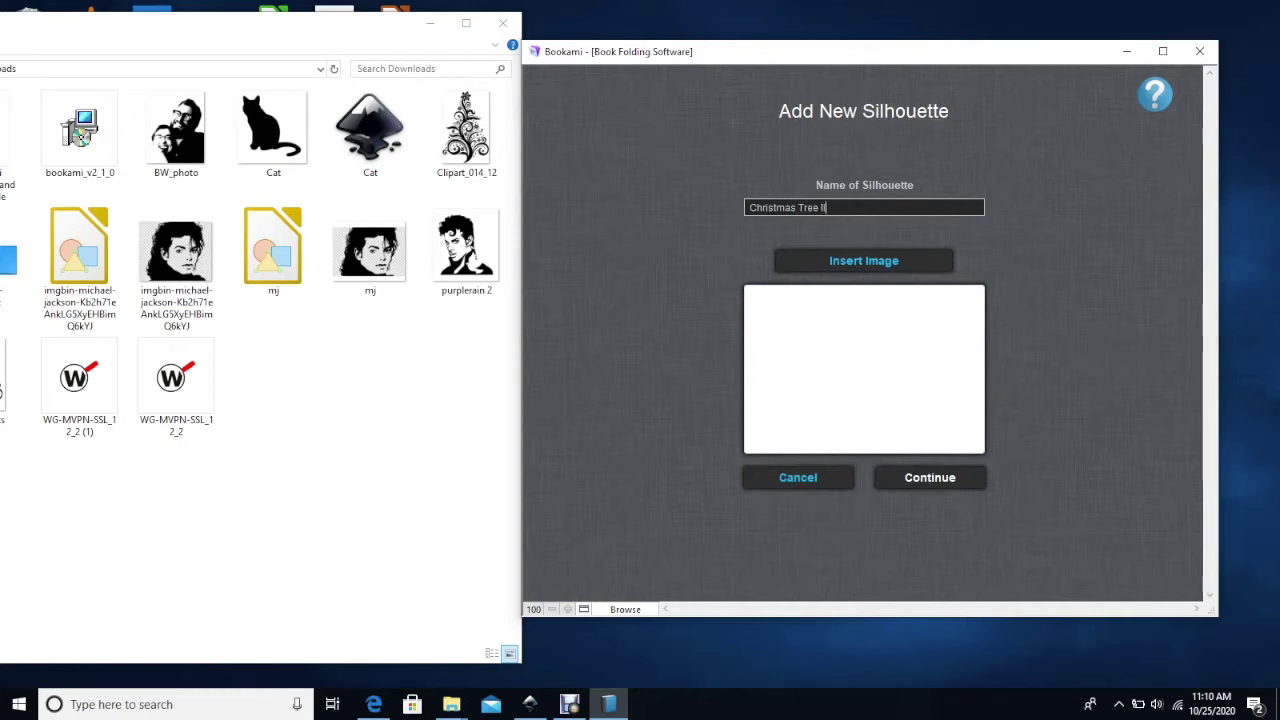
pyautogui.write('ights')
pyautogui.click(863, 260)
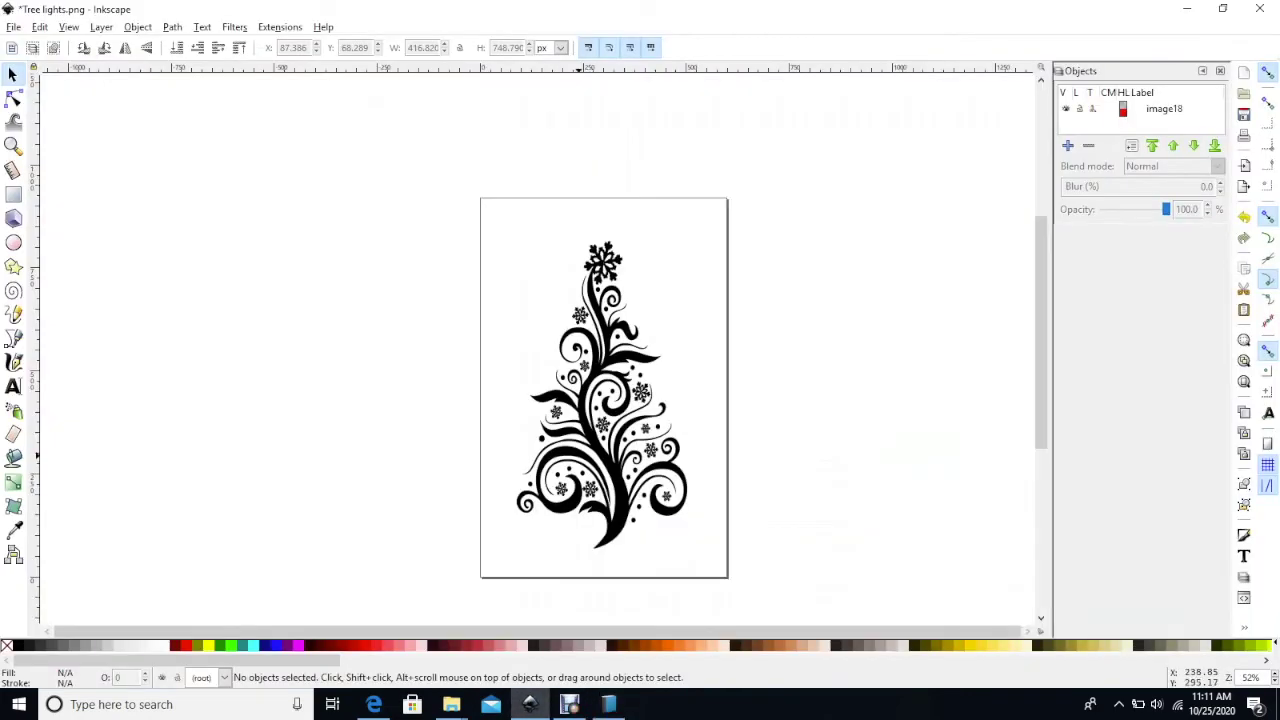
# In Inkscape, enlarge the tree image to about 511 × 844 px, roughly centre it on the page, and return to Bookami
pyautogui.moveTo(588, 445); pyautogui.dragTo(560, 408)
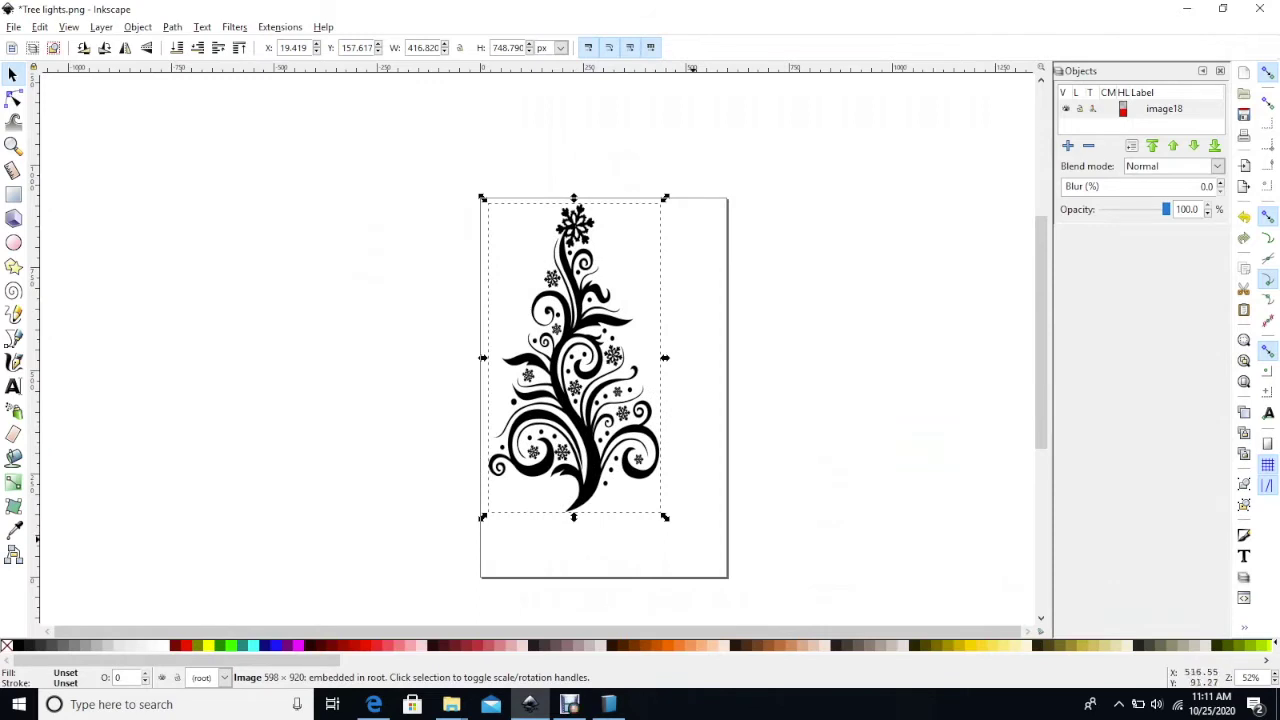
pyautogui.moveTo(665, 517); pyautogui.dragTo(658, 581)
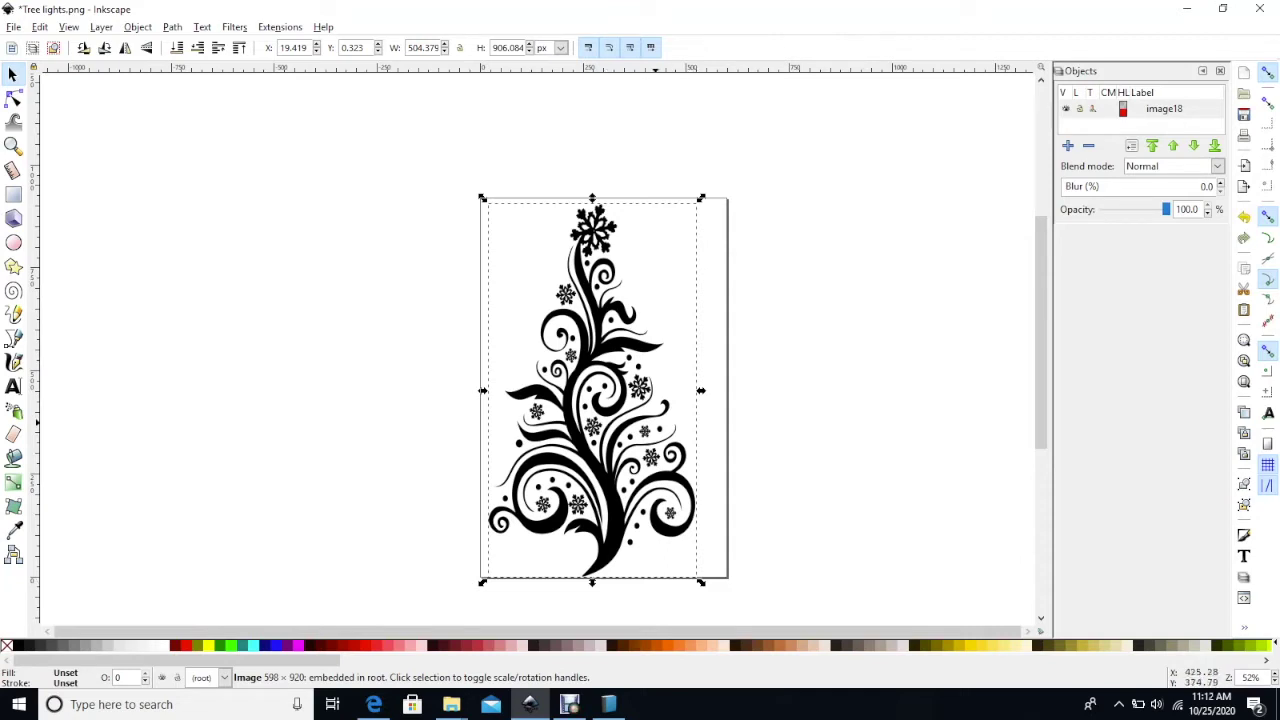
pyautogui.moveTo(701, 580)
pyautogui.mouseDown()
pyautogui.moveTo(760, 521)
pyautogui.moveTo(650, 575)
pyautogui.moveTo(548, 594)
pyautogui.moveTo(728, 572)
pyautogui.moveTo(712, 572)
pyautogui.mouseUp()
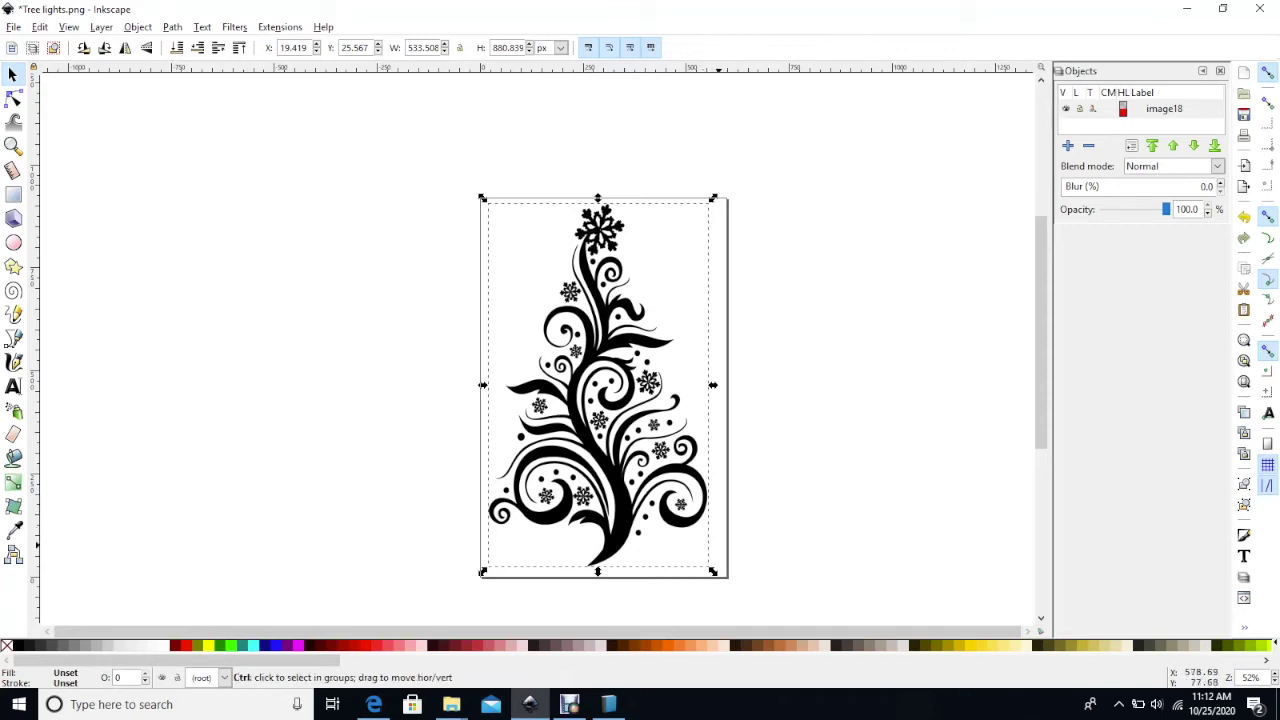
pyautogui.moveTo(712, 571)
pyautogui.mouseDown()
pyautogui.moveTo(615, 411)
pyautogui.moveTo(706, 560)
pyautogui.moveTo(665, 532)
pyautogui.moveTo(652, 474)
pyautogui.moveTo(706, 562)
pyautogui.moveTo(698, 550)
pyautogui.moveTo(730, 553)
pyautogui.mouseUp()
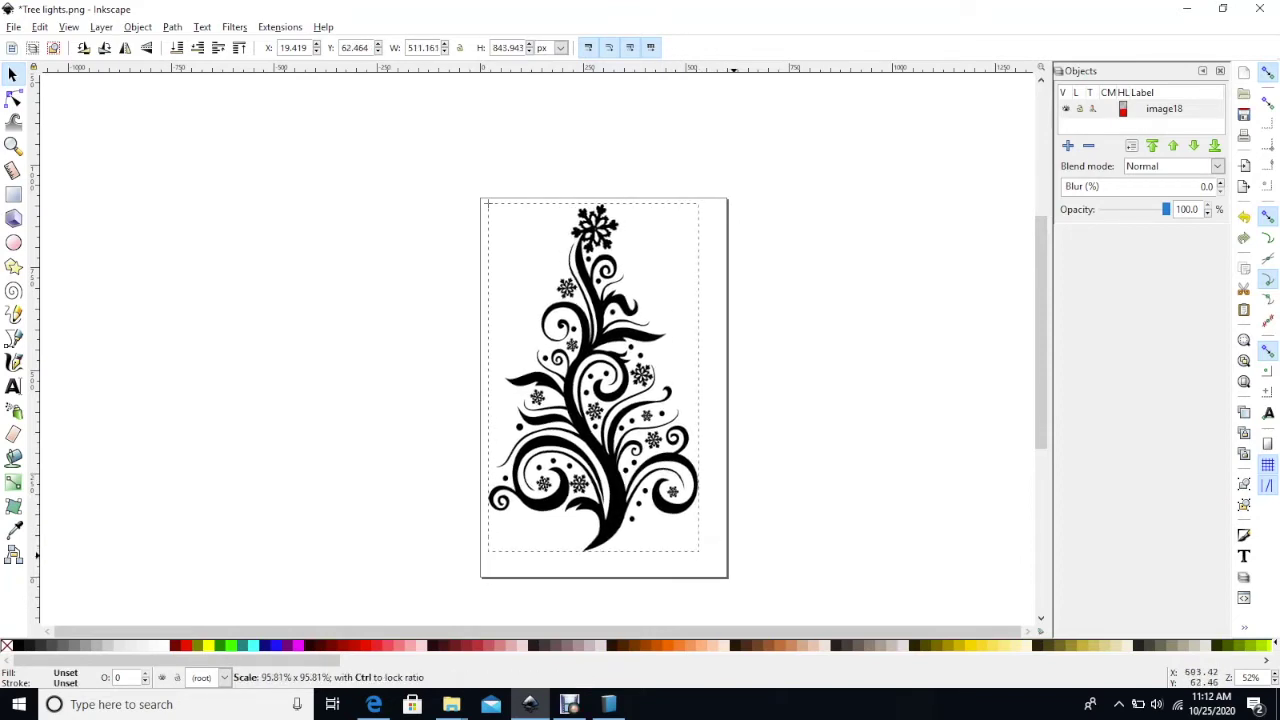
pyautogui.moveTo(588, 434); pyautogui.dragTo(597, 448)
pyautogui.click(793, 392)
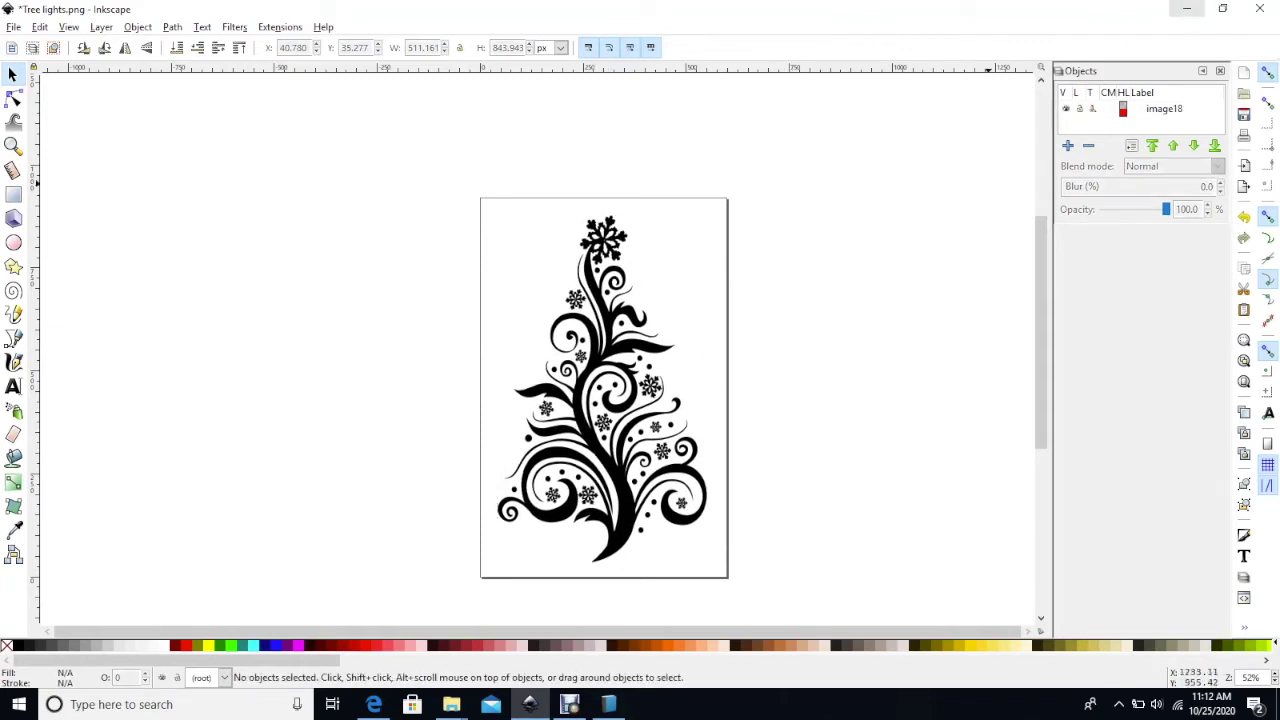
pyautogui.click(1187, 9)
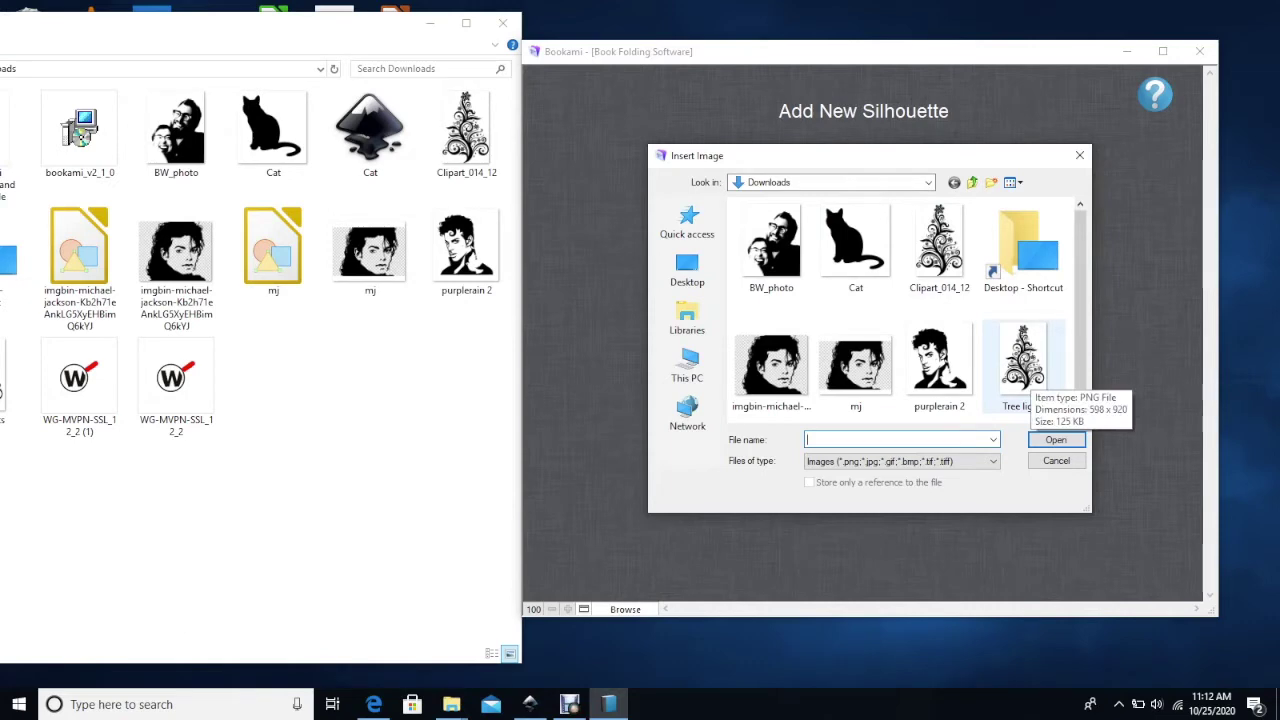
# Insert the "Tree lights" image from Downloads into the new silhouette and save it to the image library
pyautogui.click(1023, 370)
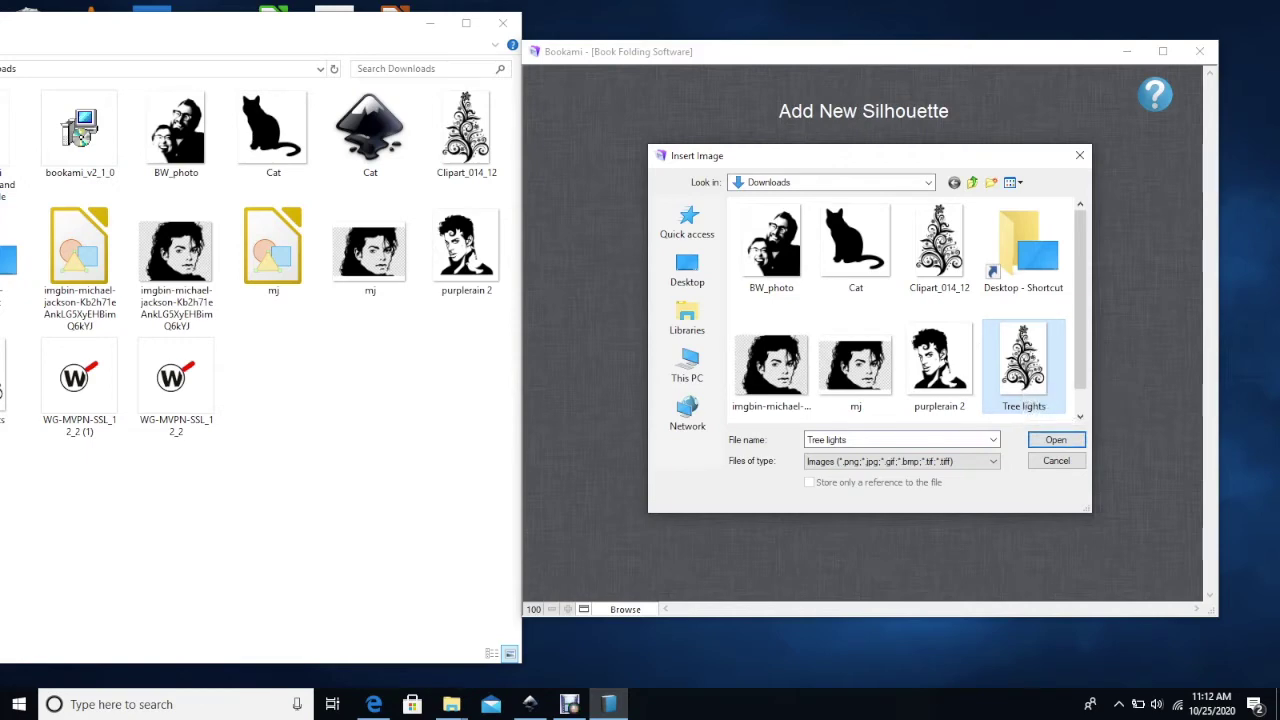
pyautogui.click(1056, 440)
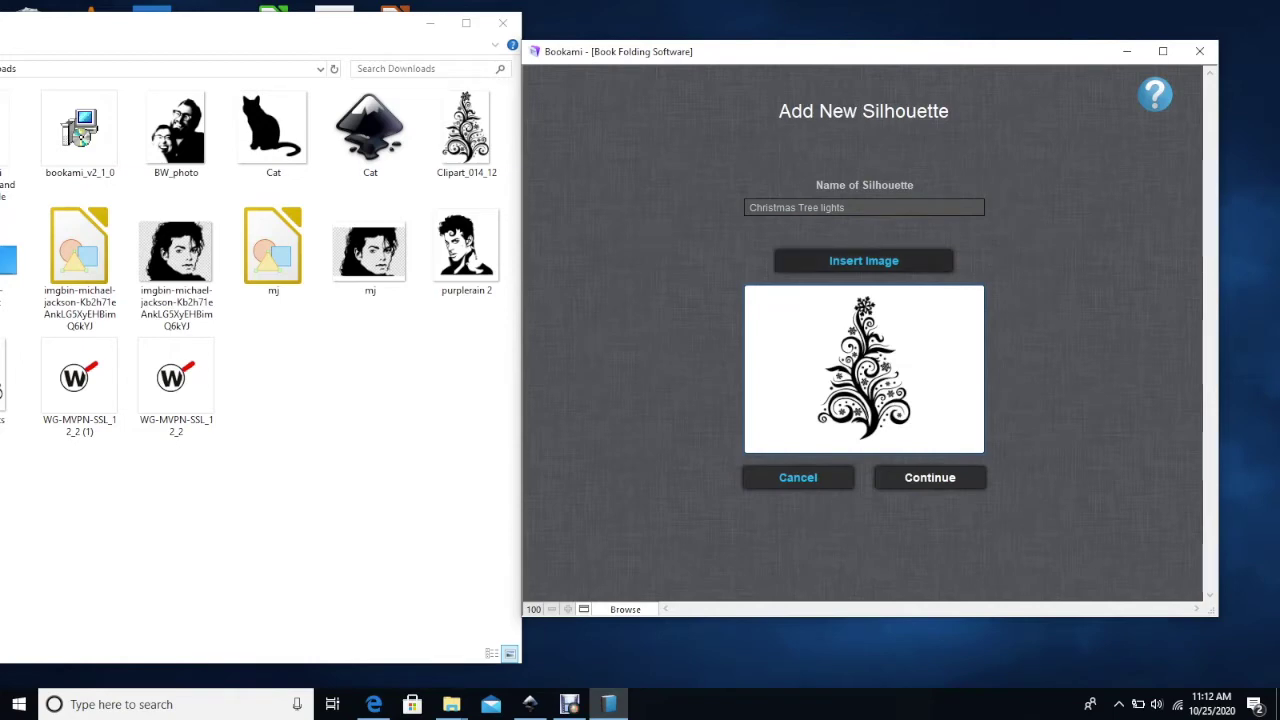
pyautogui.click(863, 260)
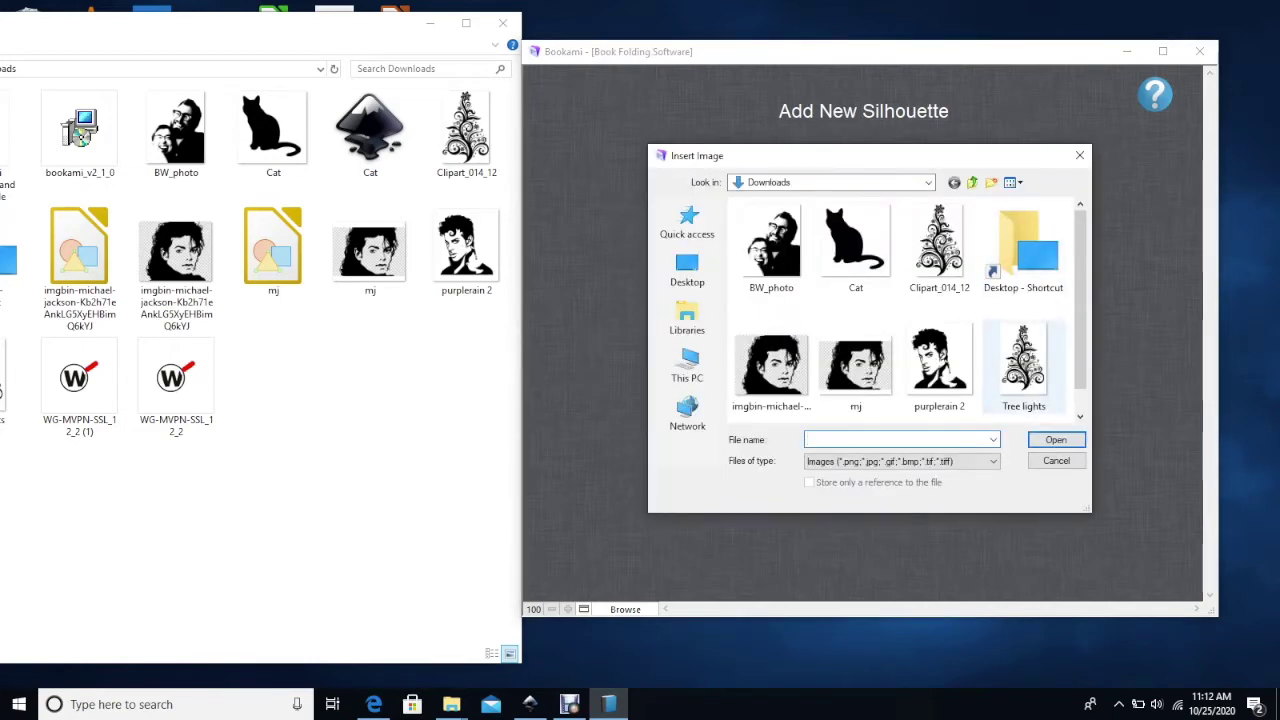
pyautogui.click(1023, 365)
pyautogui.click(1056, 439)
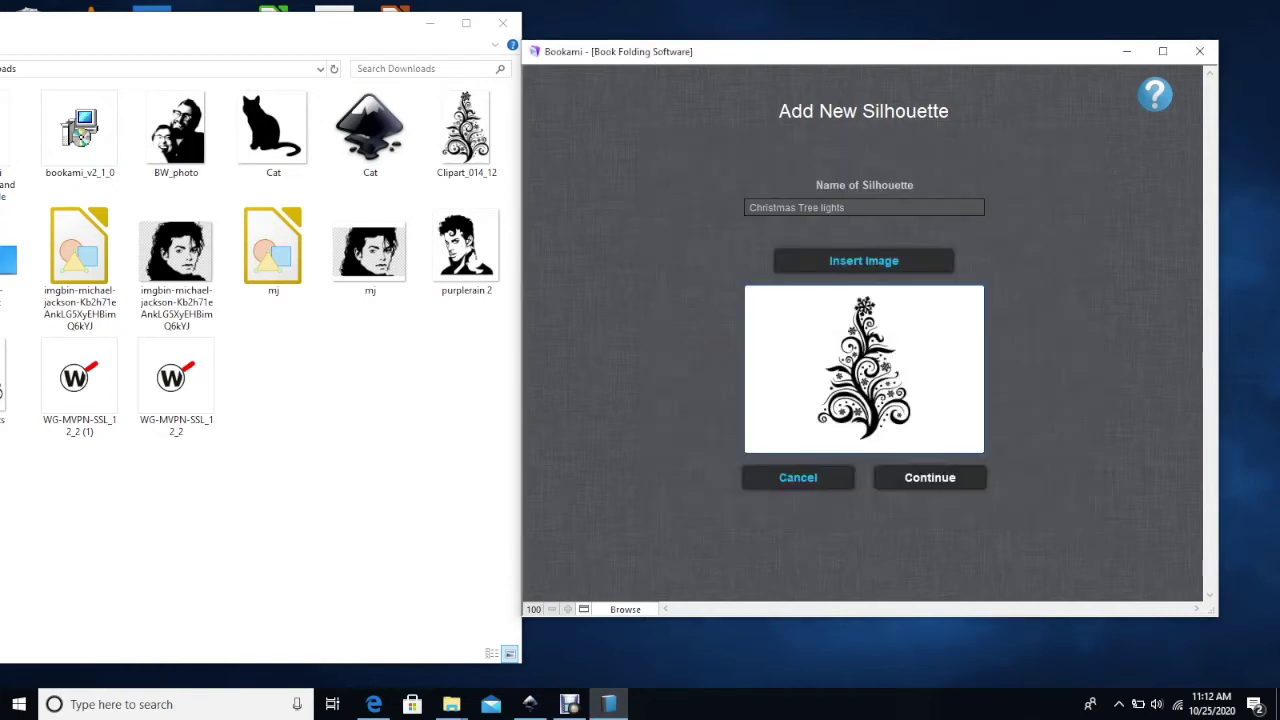
pyautogui.click(930, 477)
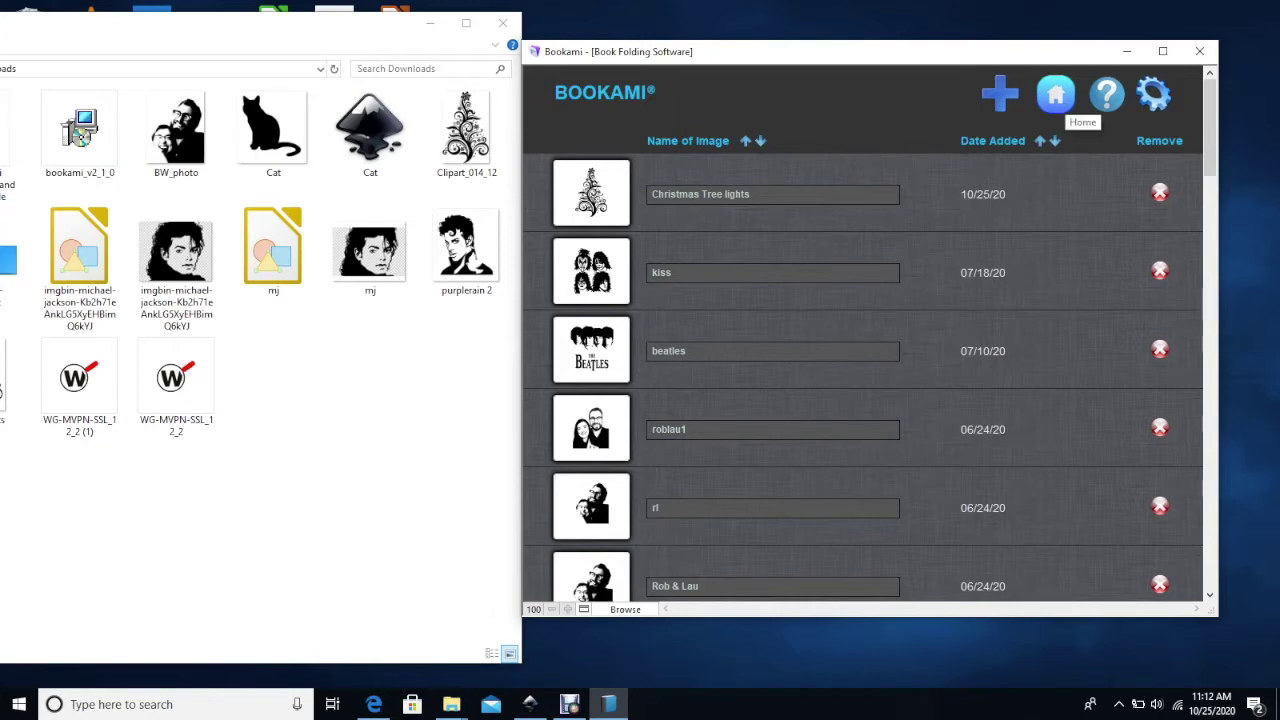
# Use the "Christmas Tree lights" silhouette for Section 1 and start creating its pattern
pyautogui.click(1056, 94)
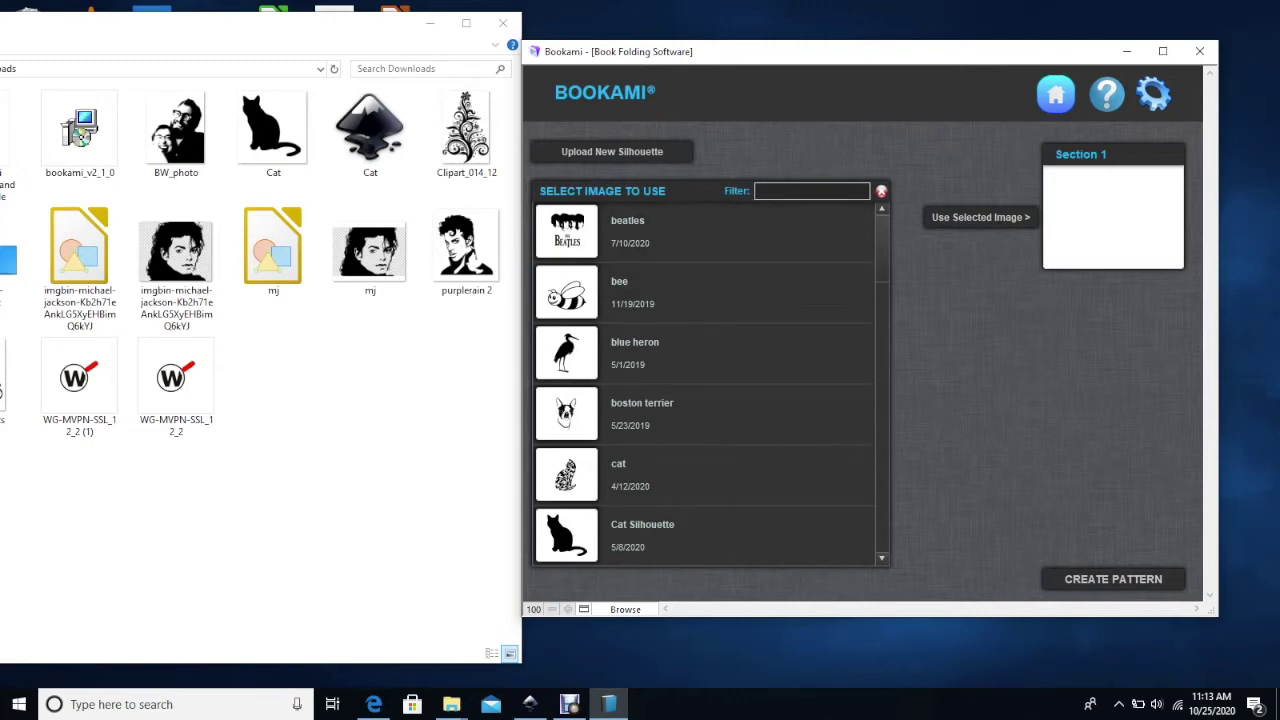
pyautogui.scroll(-3, 705, 385)
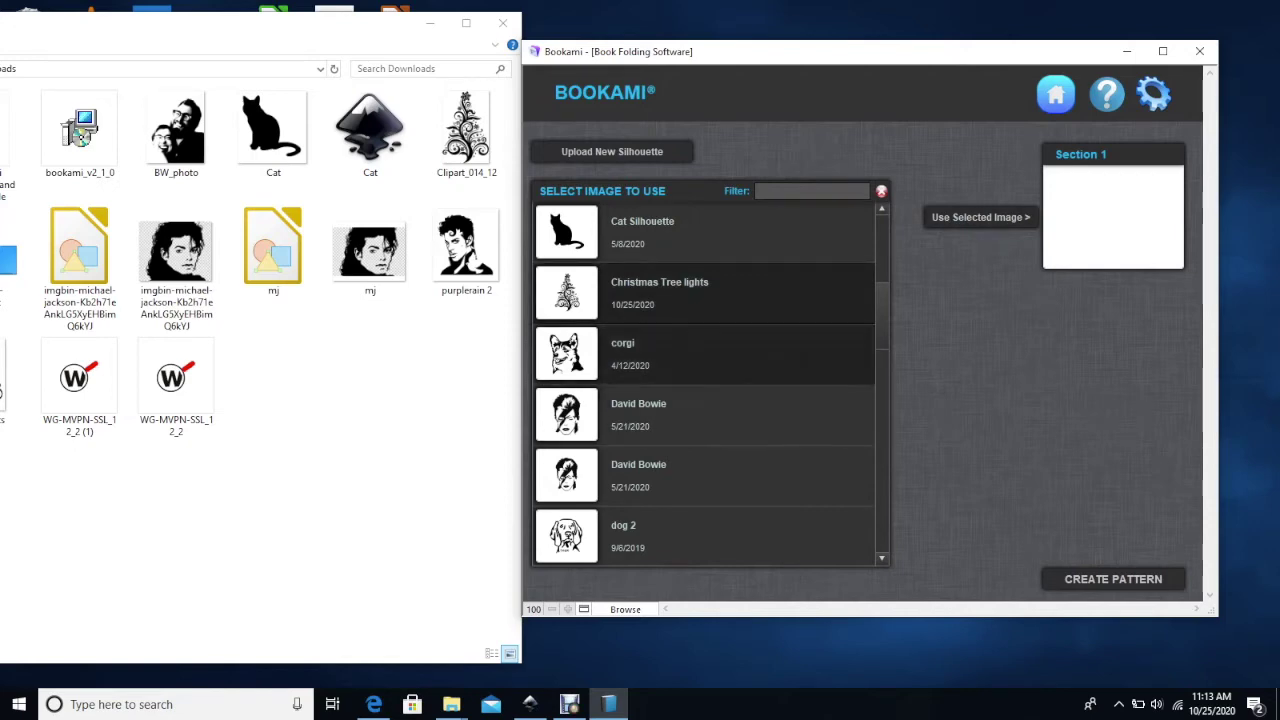
pyautogui.press('Return')
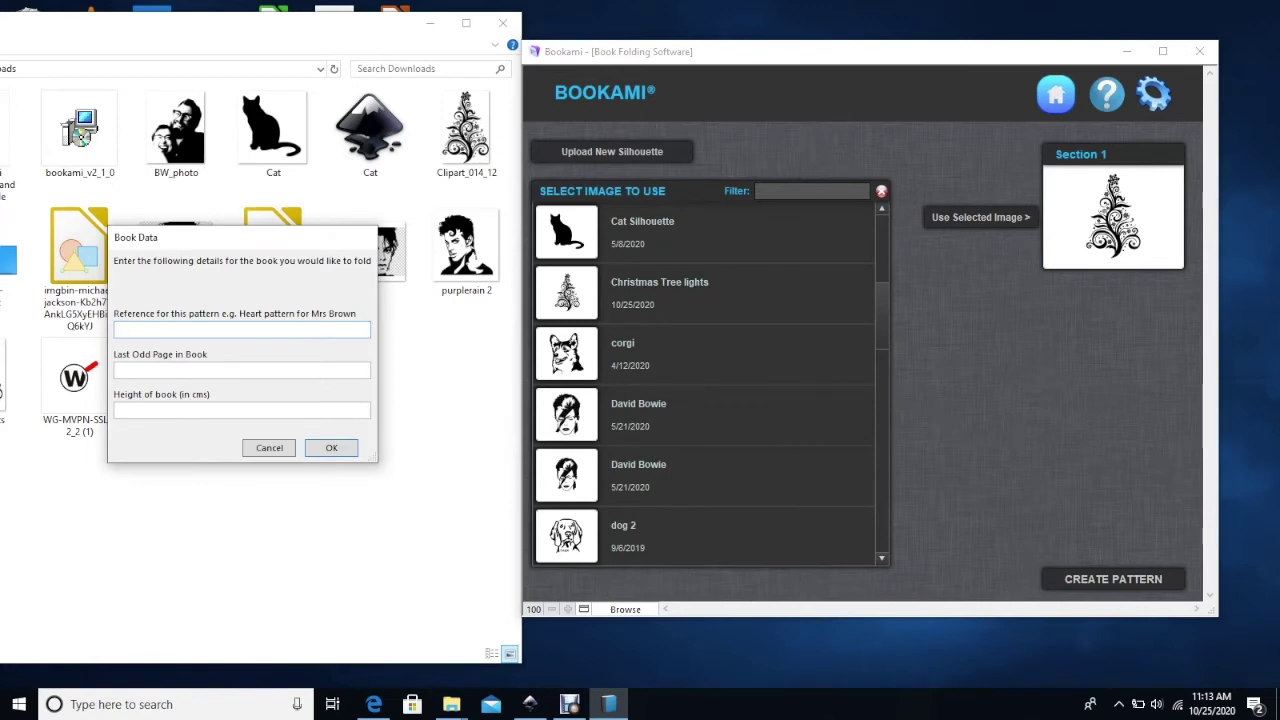
# Enter the book data: reference "Christmas Tree Lights", last odd page 387 and book height 23.4 cm
pyautogui.moveTo(232, 245); pyautogui.dragTo(919, 334)
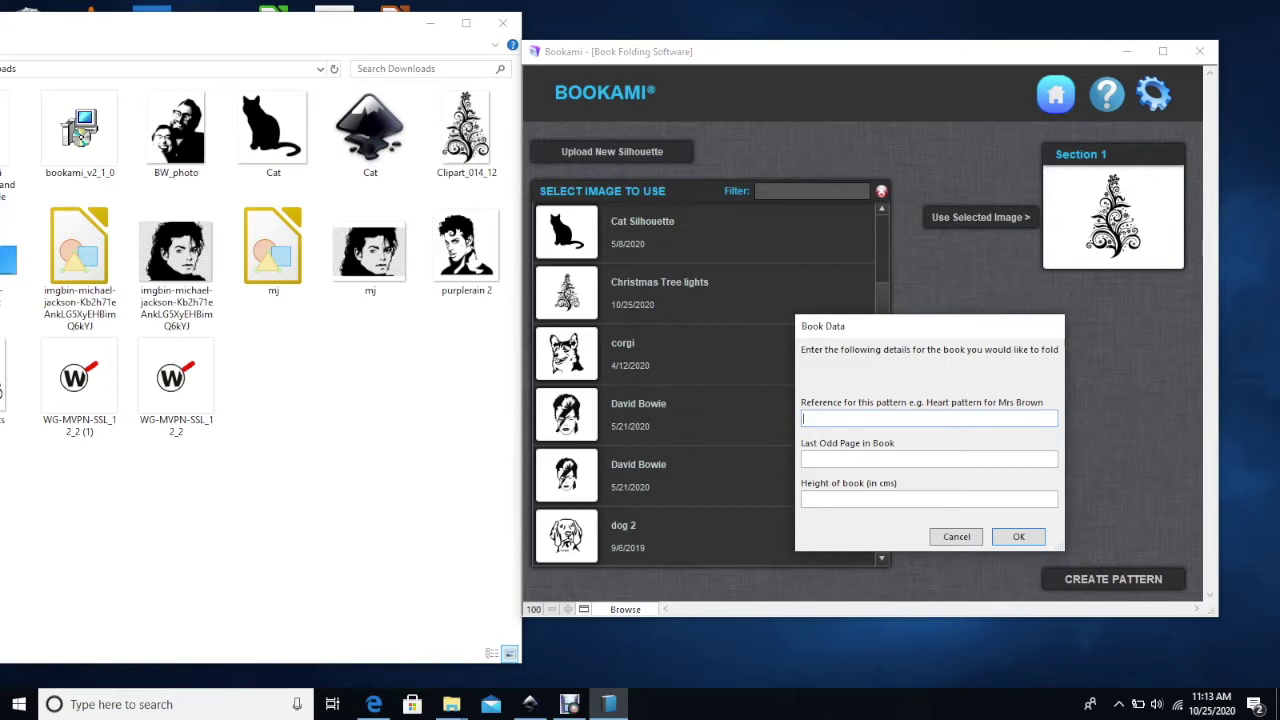
pyautogui.write('Christmas Tree Lights')
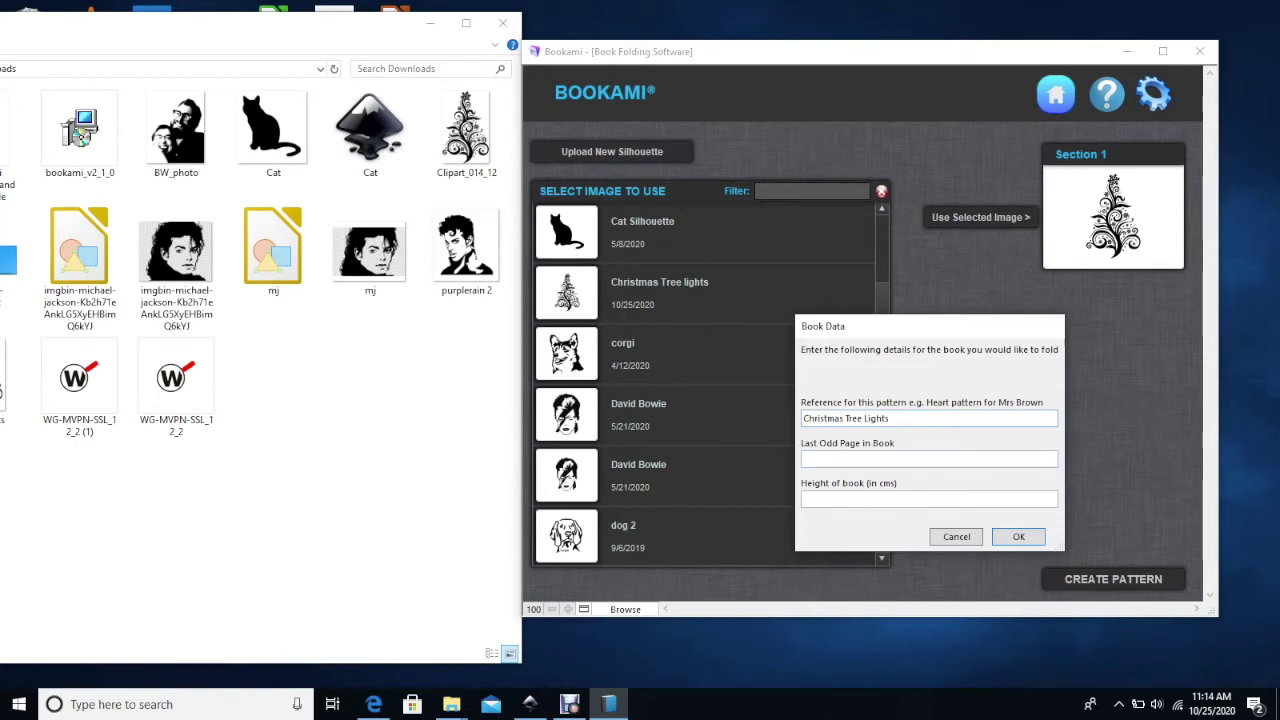
pyautogui.click(929, 458)
pyautogui.write('387')
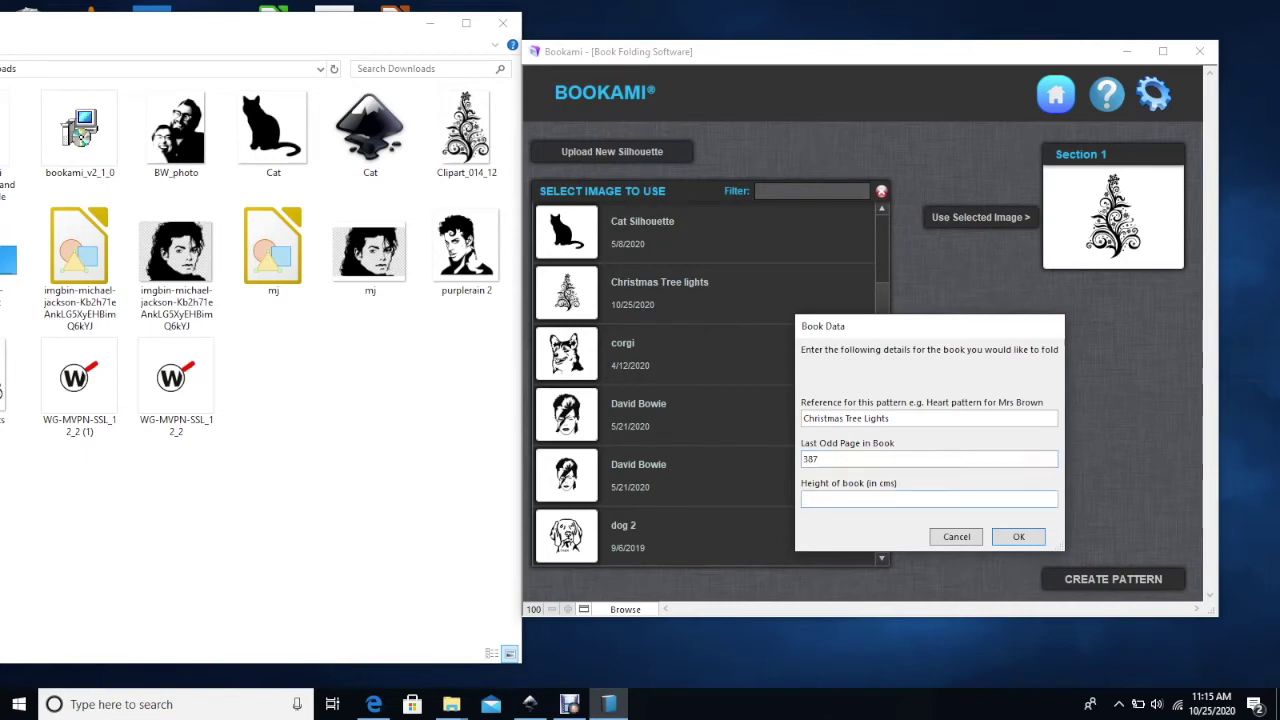
pyautogui.press('Tab')
pyautogui.write('23.4')
pyautogui.press('Return')
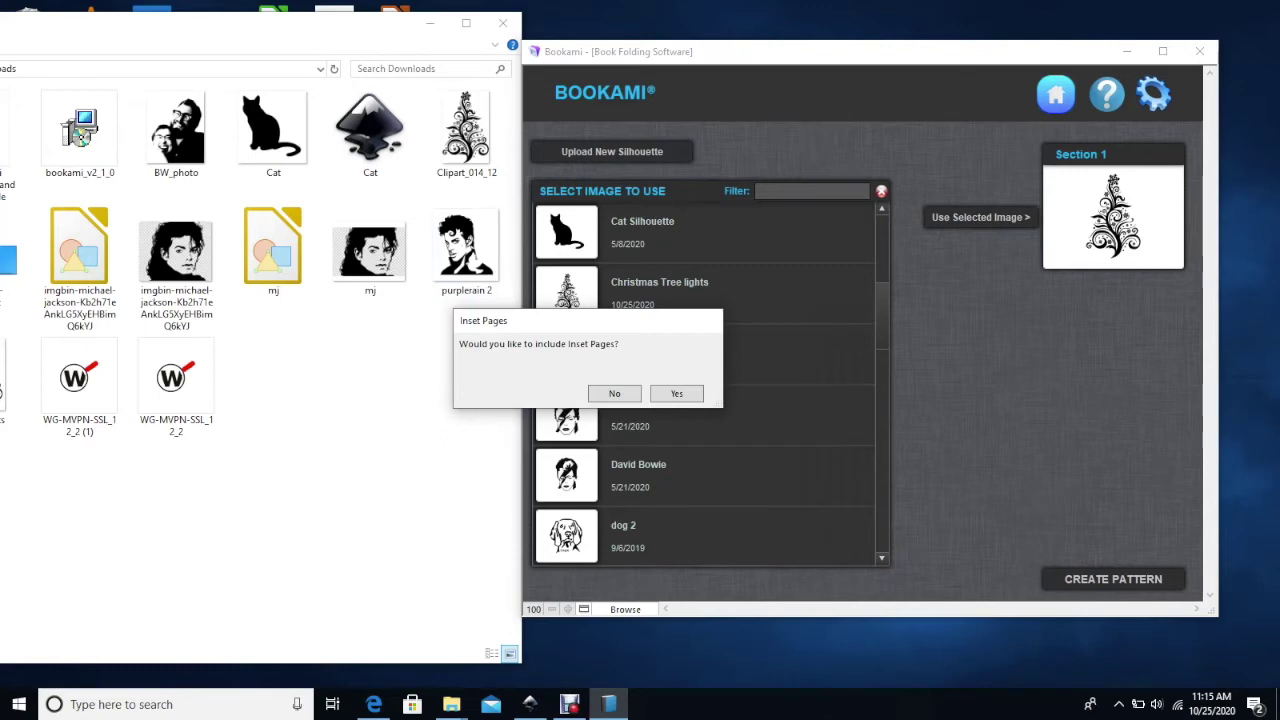
# Decline inset pages and accept optimising the image to use all the book's pages
pyautogui.moveTo(641, 328); pyautogui.dragTo(927, 341)
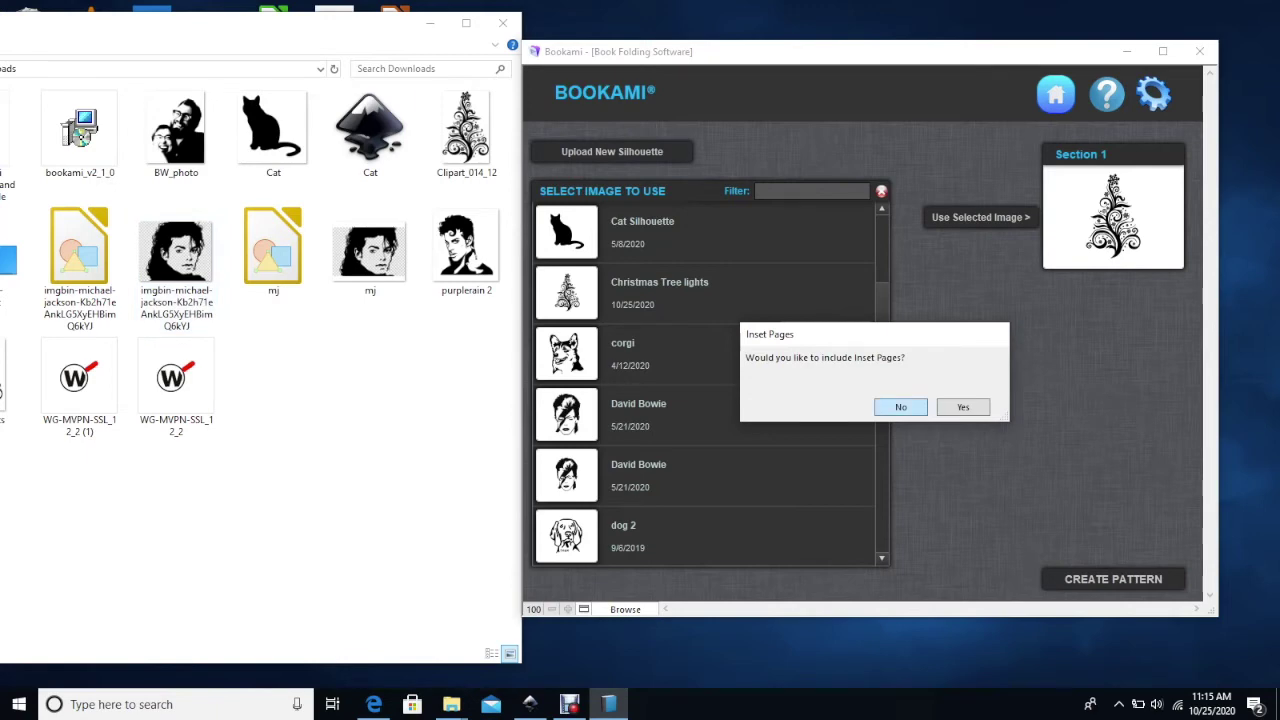
pyautogui.press('Return')
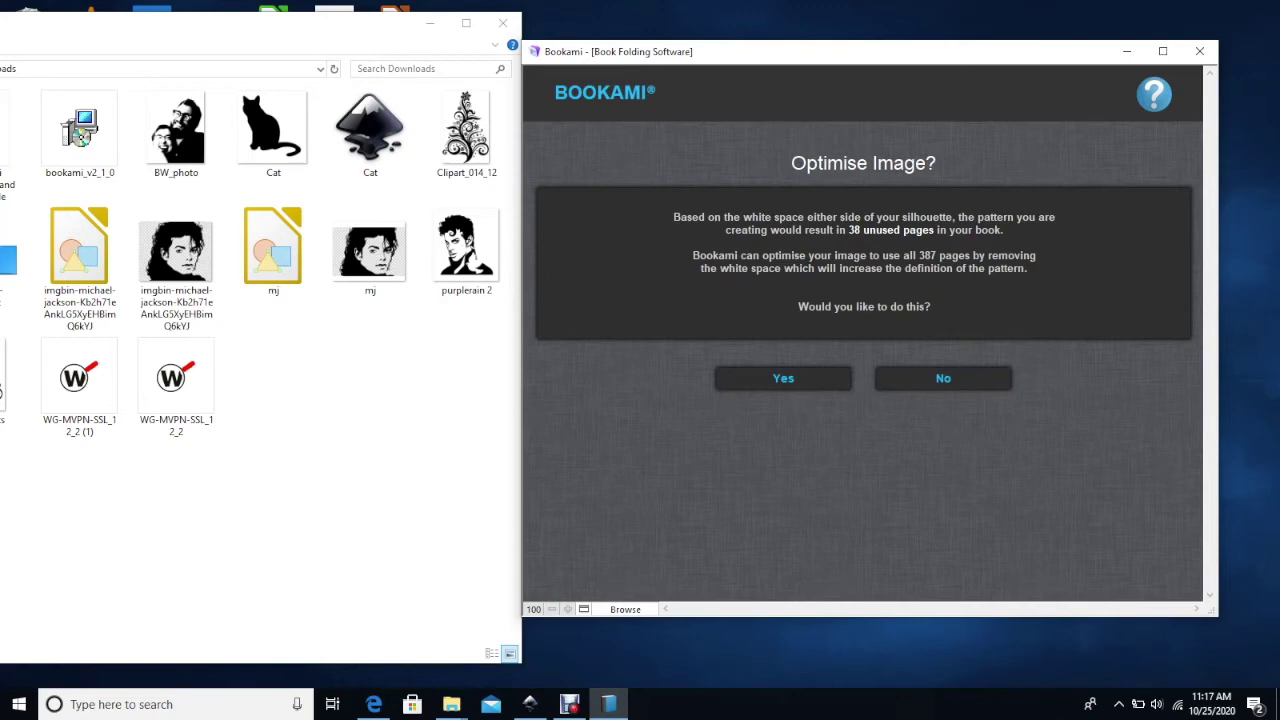
pyautogui.press('Return')
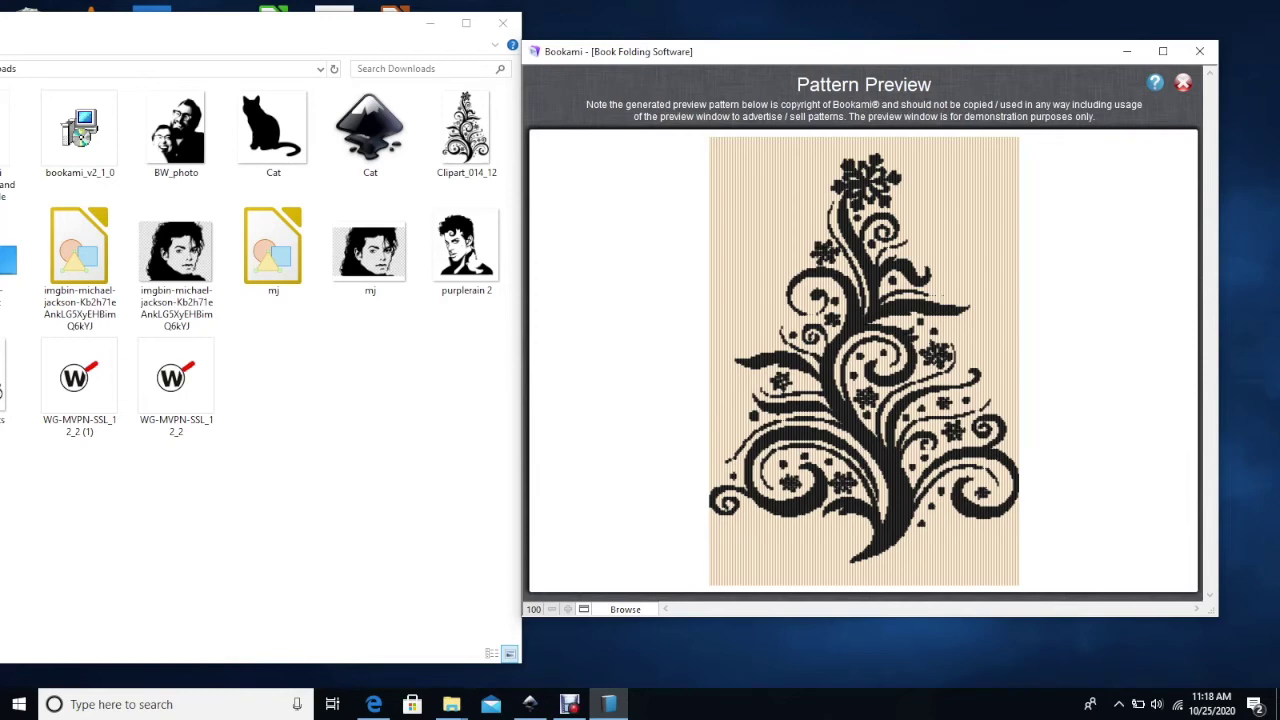
# Leave the pattern preview and examine the fold measurements for pages 1 to 31, including the highlighted rows
pyautogui.click(1183, 82)
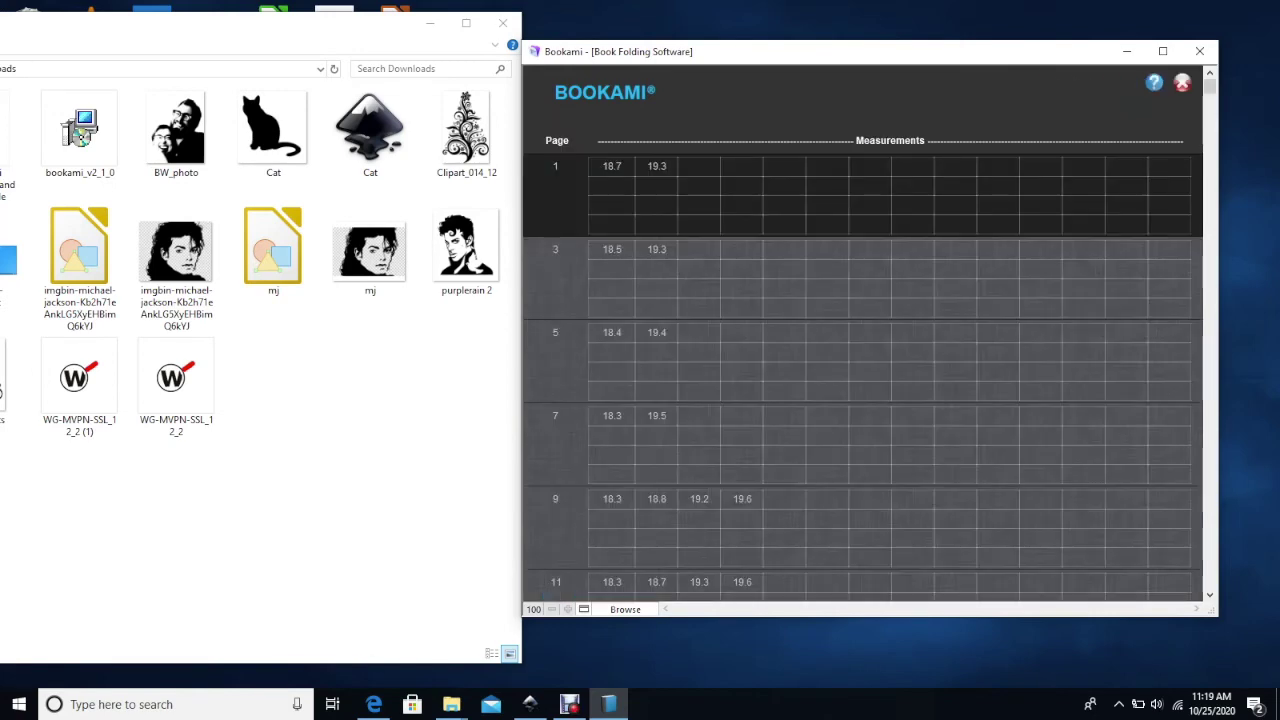
pyautogui.scroll(-3, 862, 380)
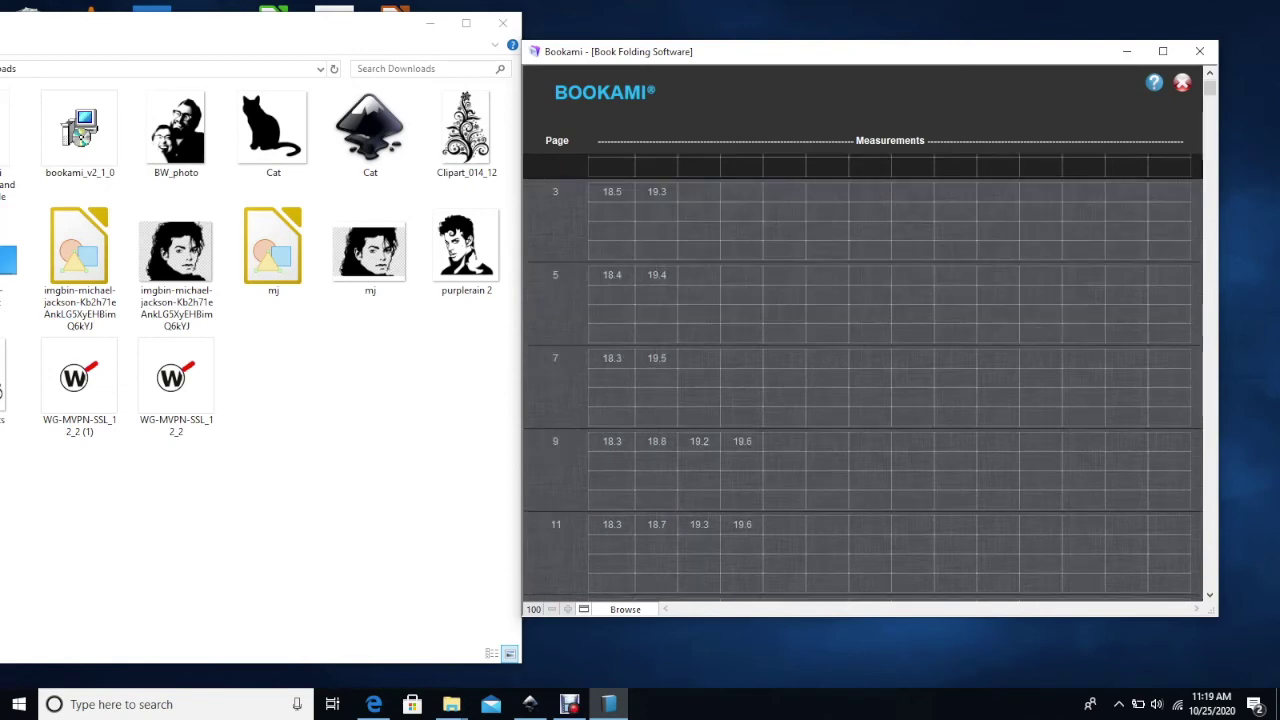
pyautogui.scroll(-3, 862, 380)
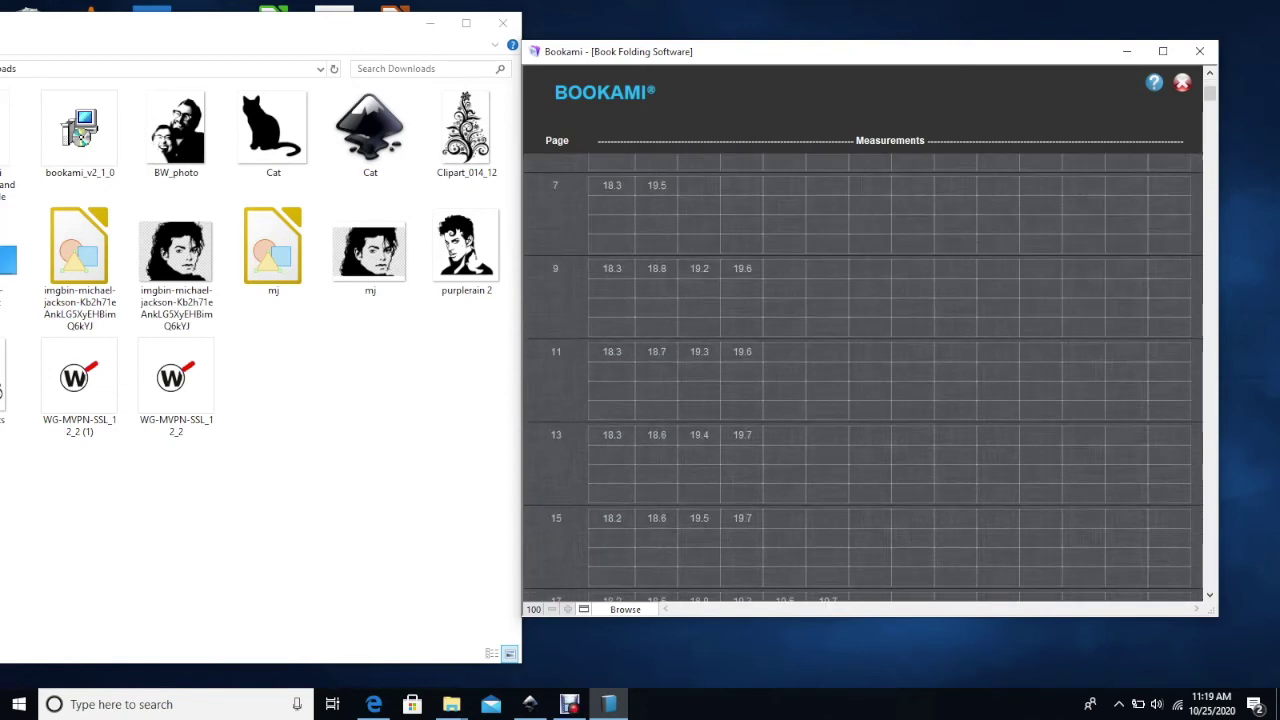
pyautogui.scroll(-1, 862, 380)
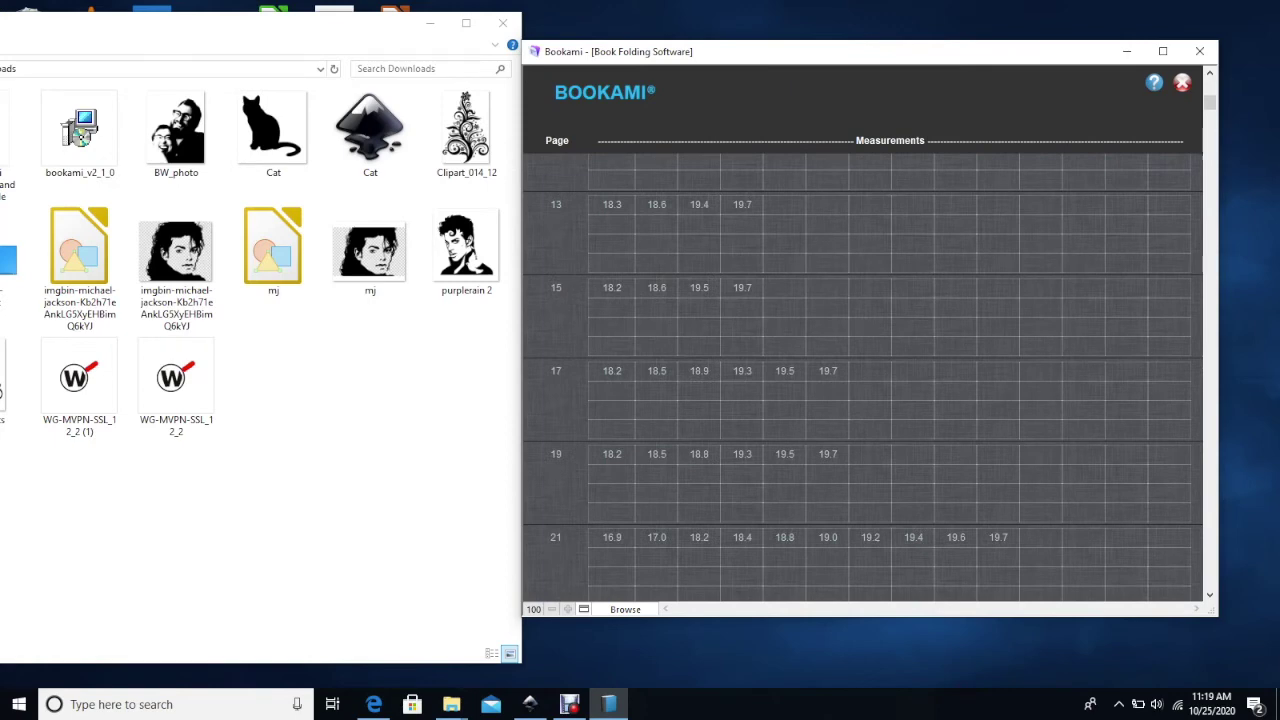
pyautogui.scroll(-3, 862, 380)
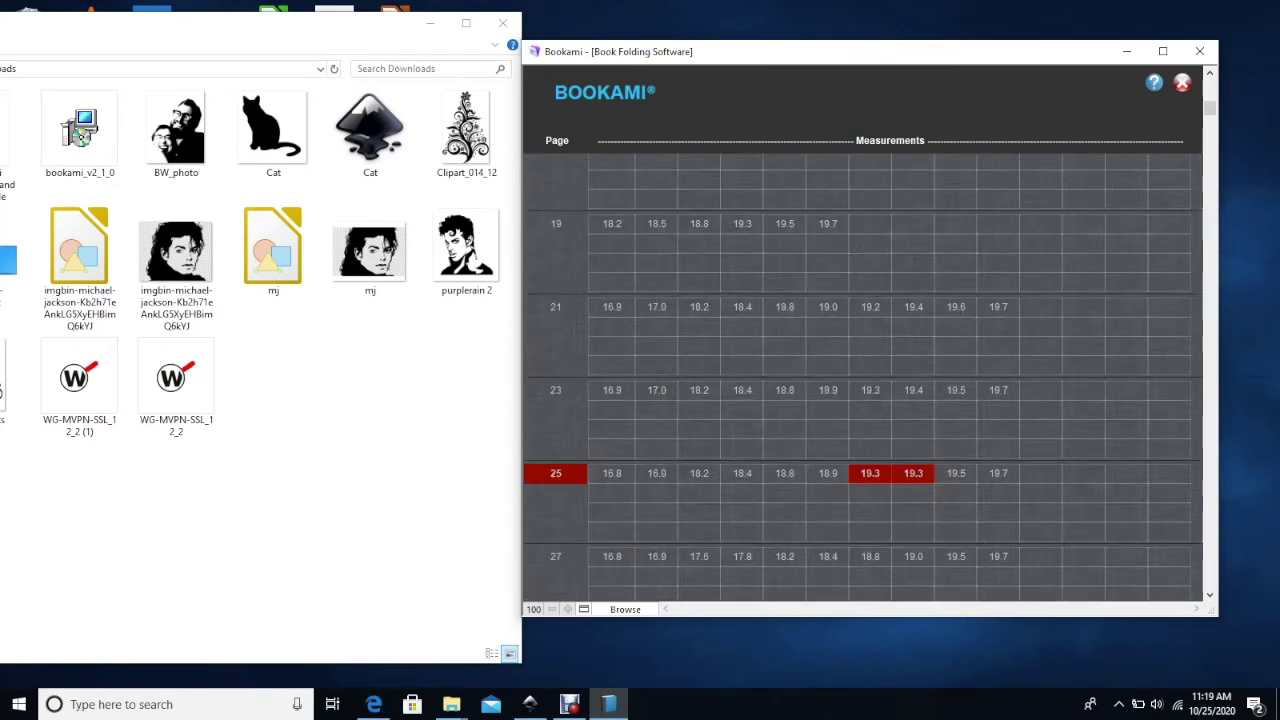
pyautogui.scroll(-1, 862, 380)
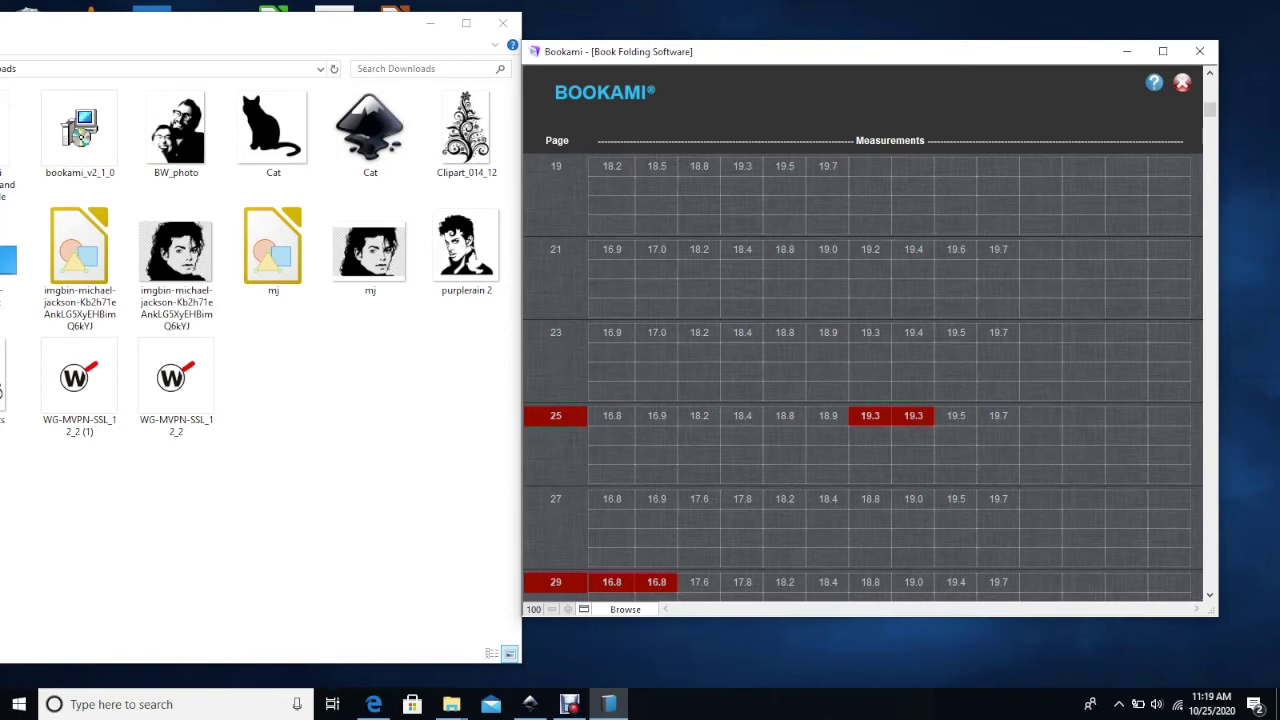
pyautogui.scroll(-1, 862, 380)
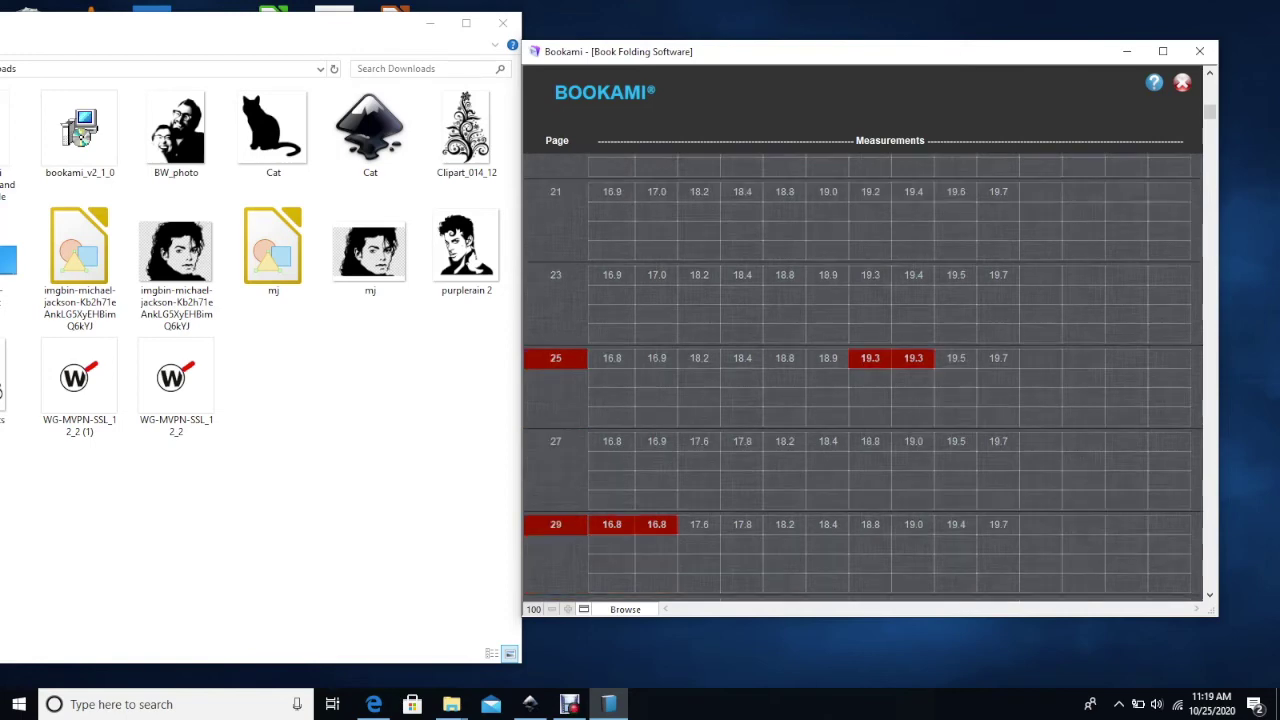
pyautogui.scroll(-1, 862, 380)
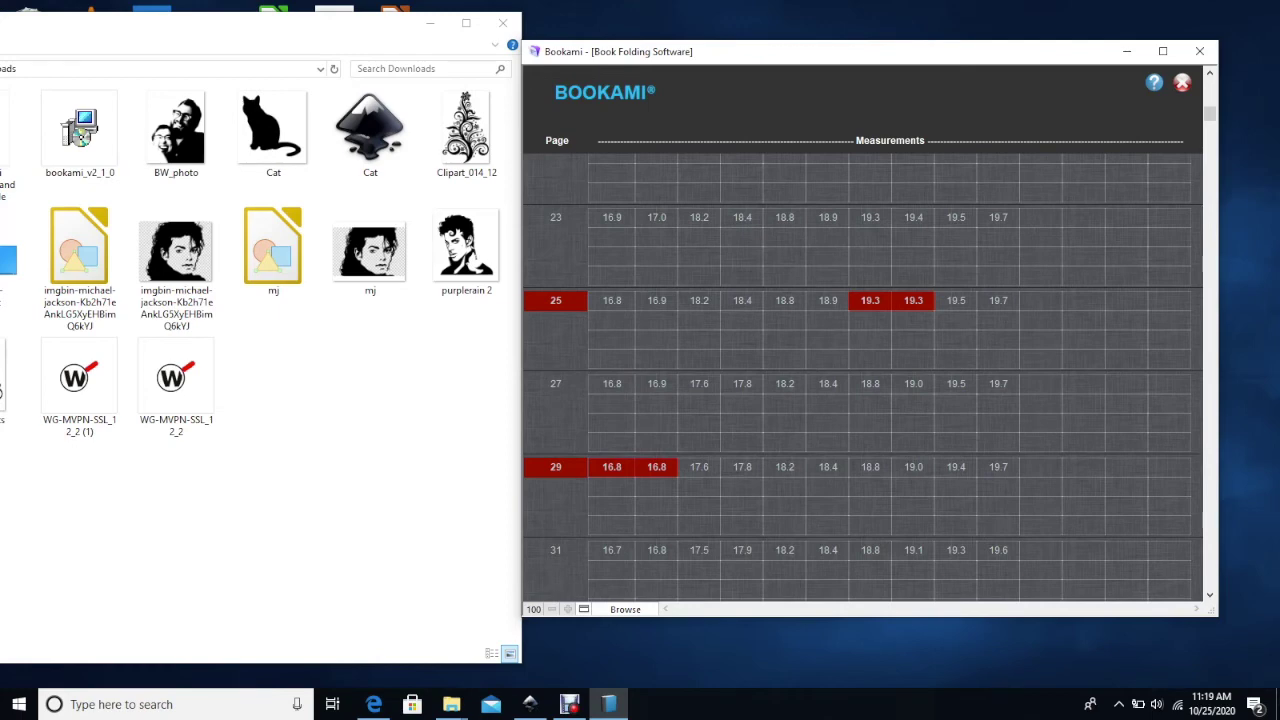
# Set the second of the two highlighted duplicate measurements for page 25 to 19.4
pyautogui.click(913, 300)
pyautogui.click(913, 300)
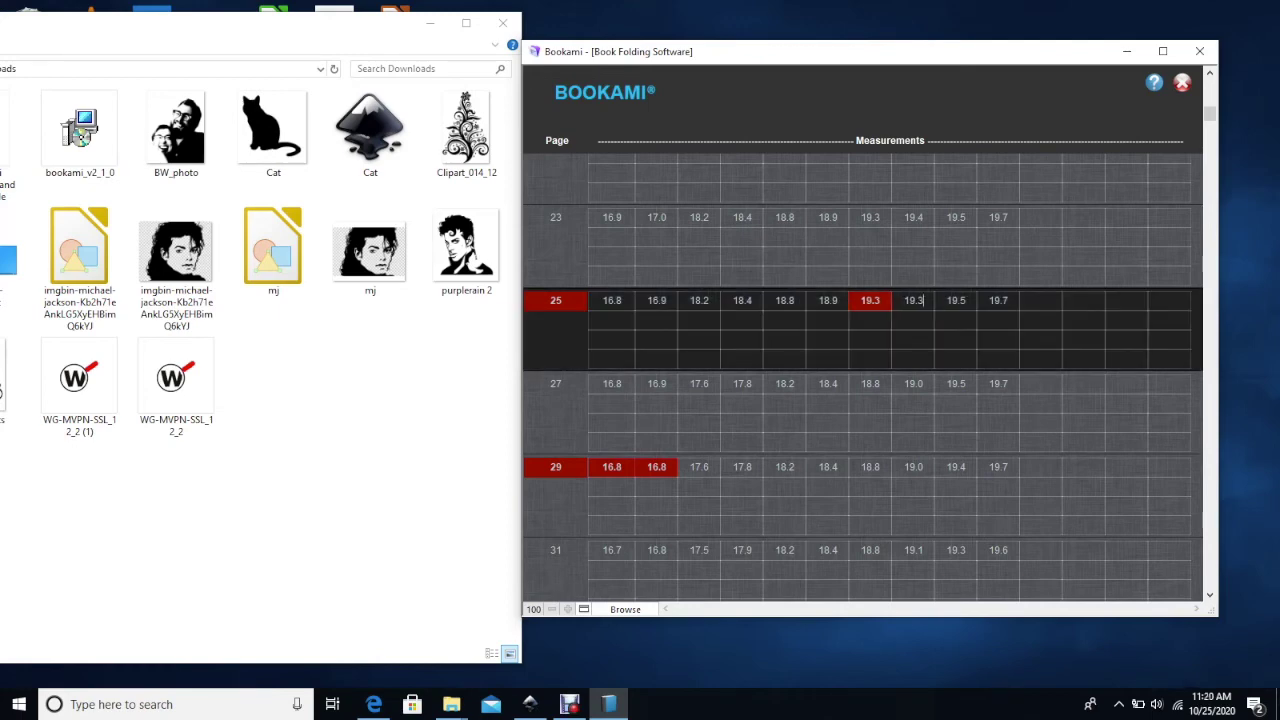
pyautogui.press('Return')
pyautogui.click(870, 319)
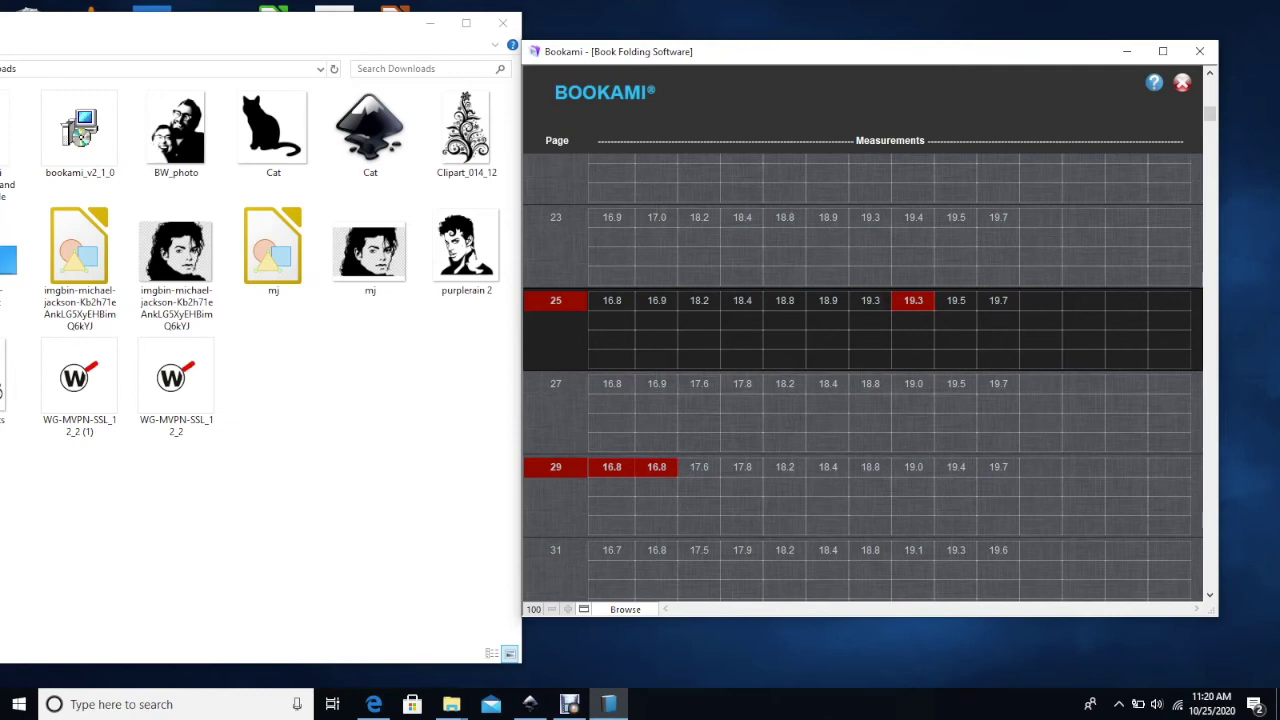
pyautogui.click(913, 300)
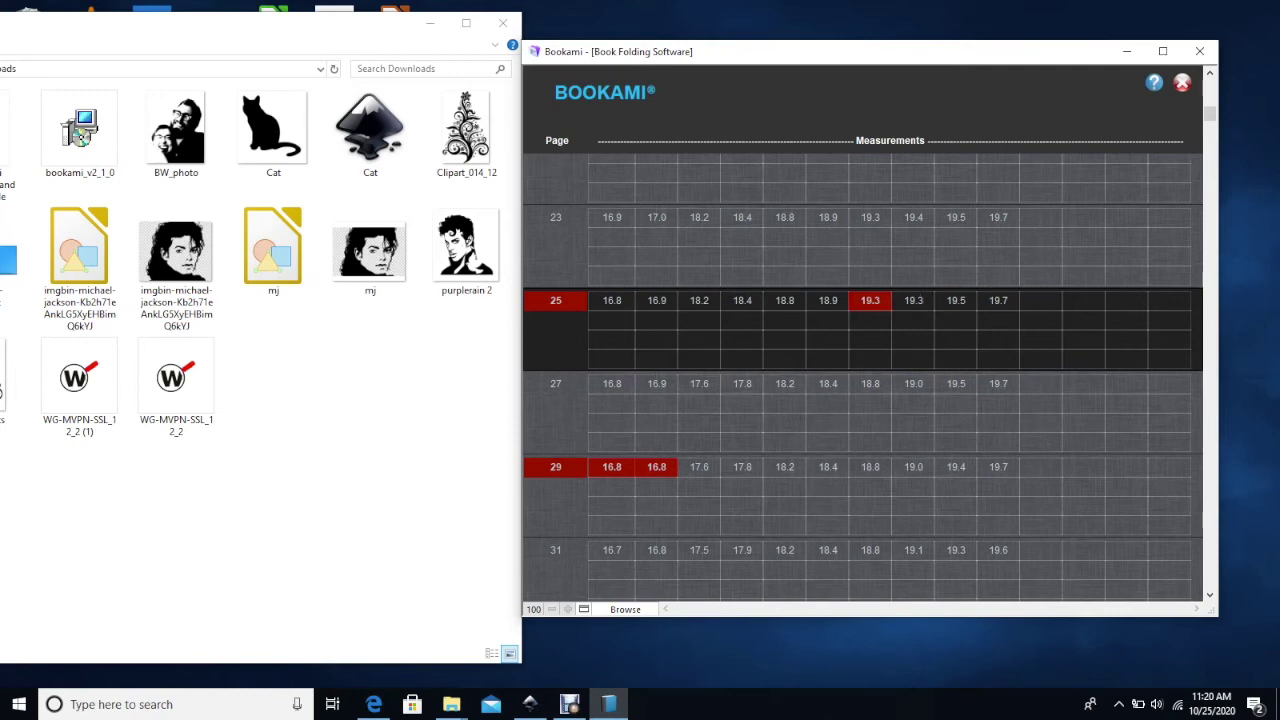
pyautogui.press('BackSpace')
pyautogui.write('4')
# Set the second of the two highlighted duplicate measurements for page 29 to 16.9
pyautogui.click(611, 466)
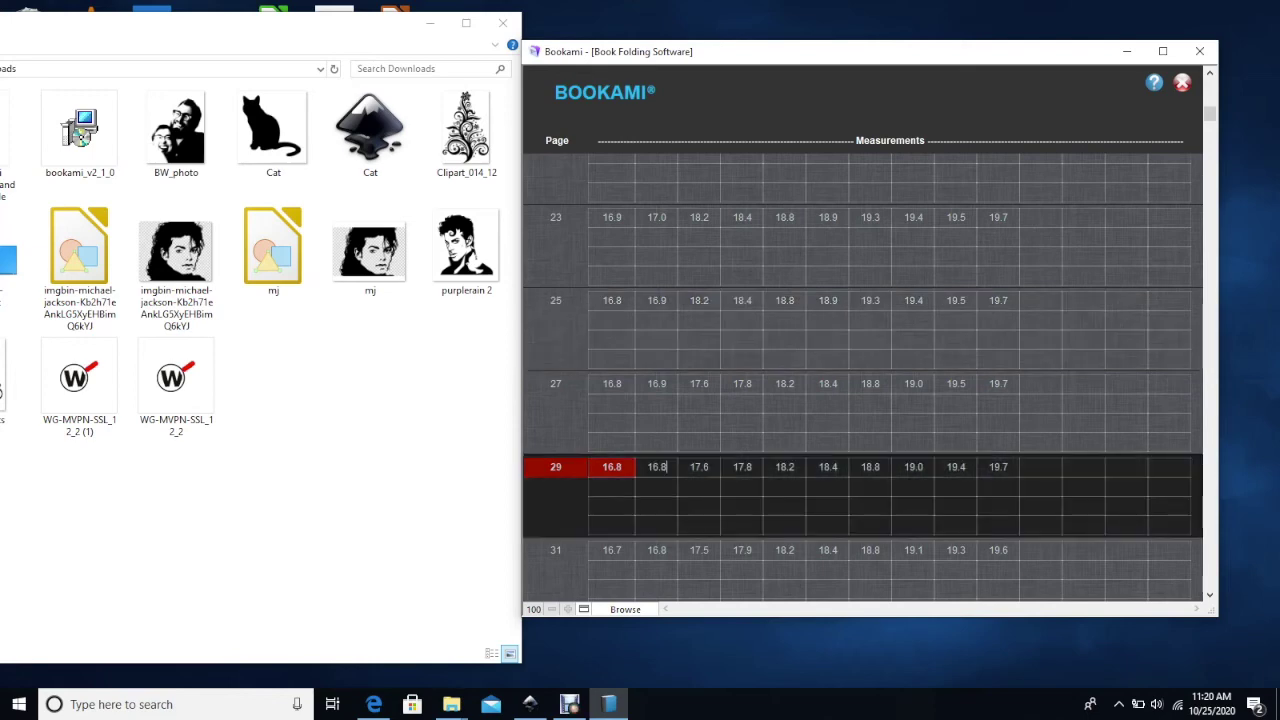
pyautogui.press('BackSpace')
pyautogui.write('9')
# Find the next highlighted row, page 67, and set its second duplicate measurement to 13.4
pyautogui.scroll(-2, 862, 380)
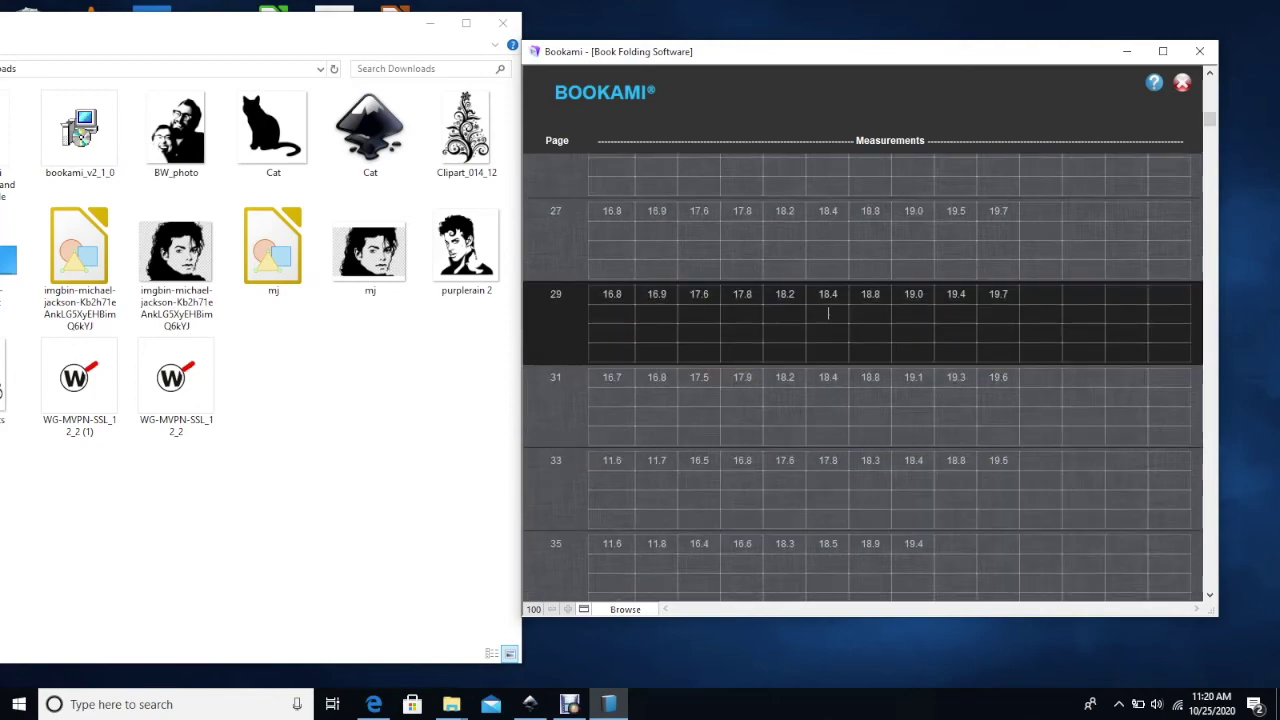
pyautogui.scroll(-1, 828, 313)
pyautogui.scroll(-20, 862, 380)
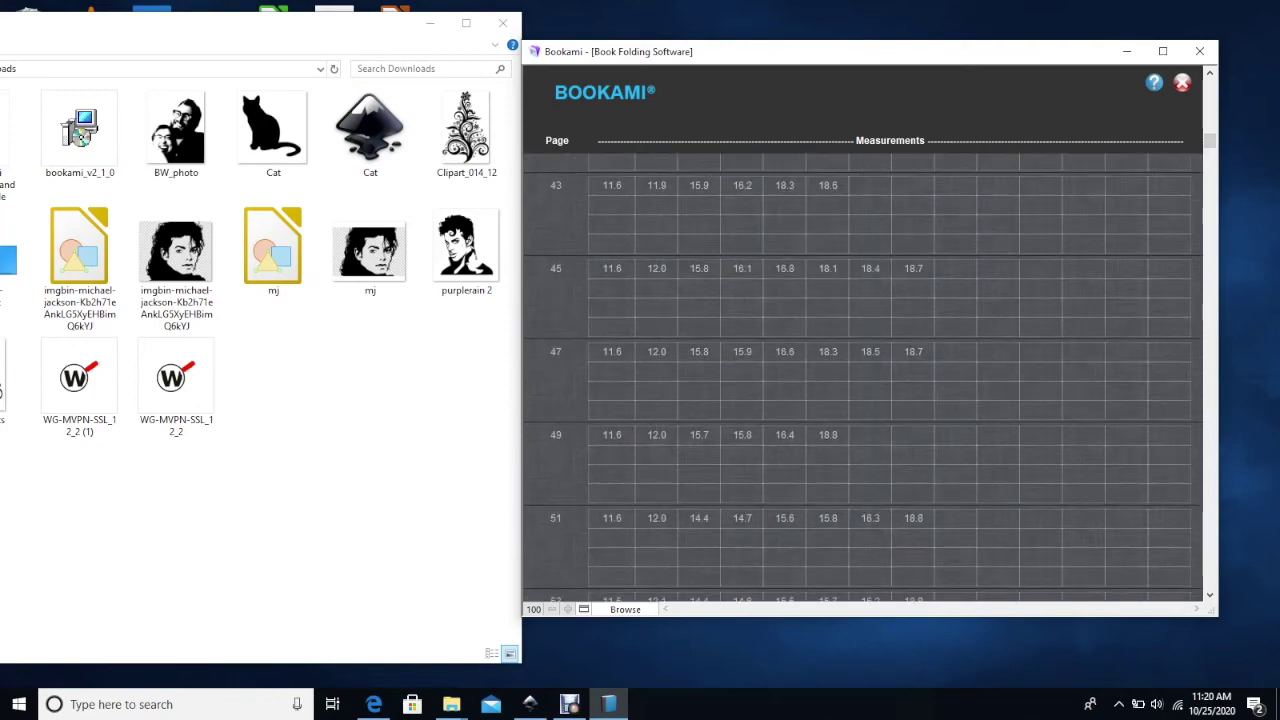
pyautogui.scroll(2, 862, 380)
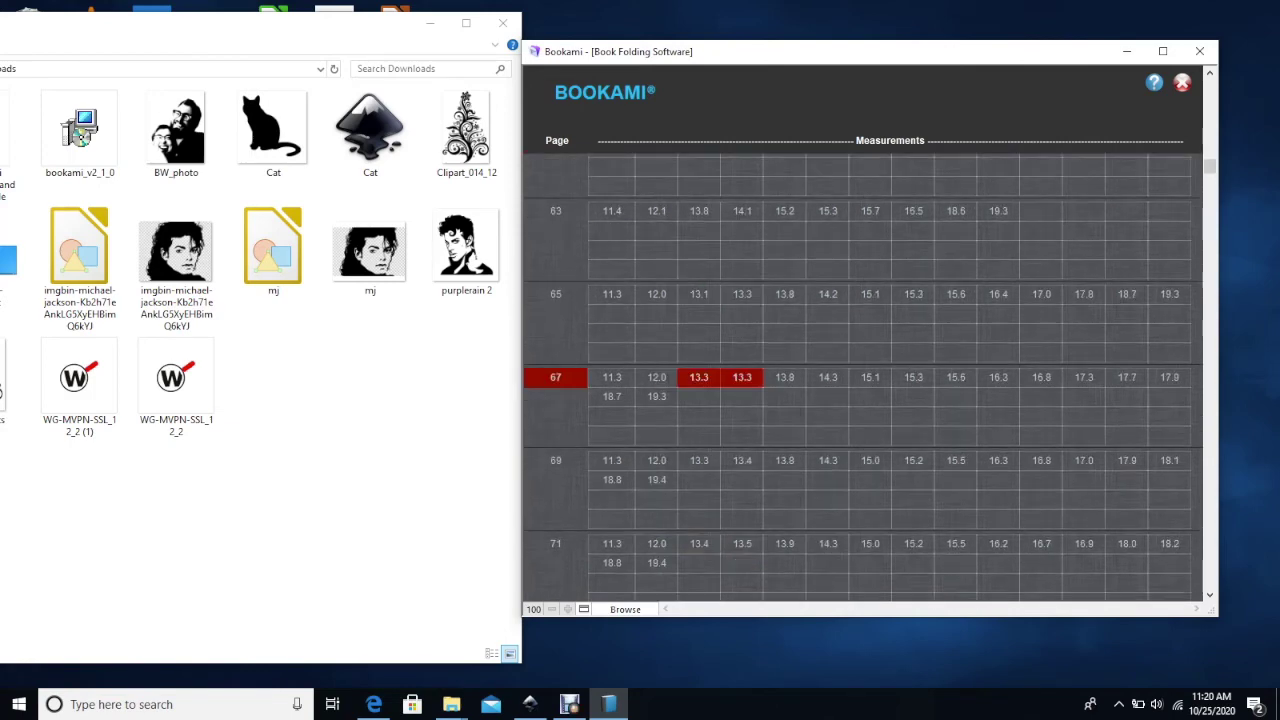
pyautogui.click(751, 377)
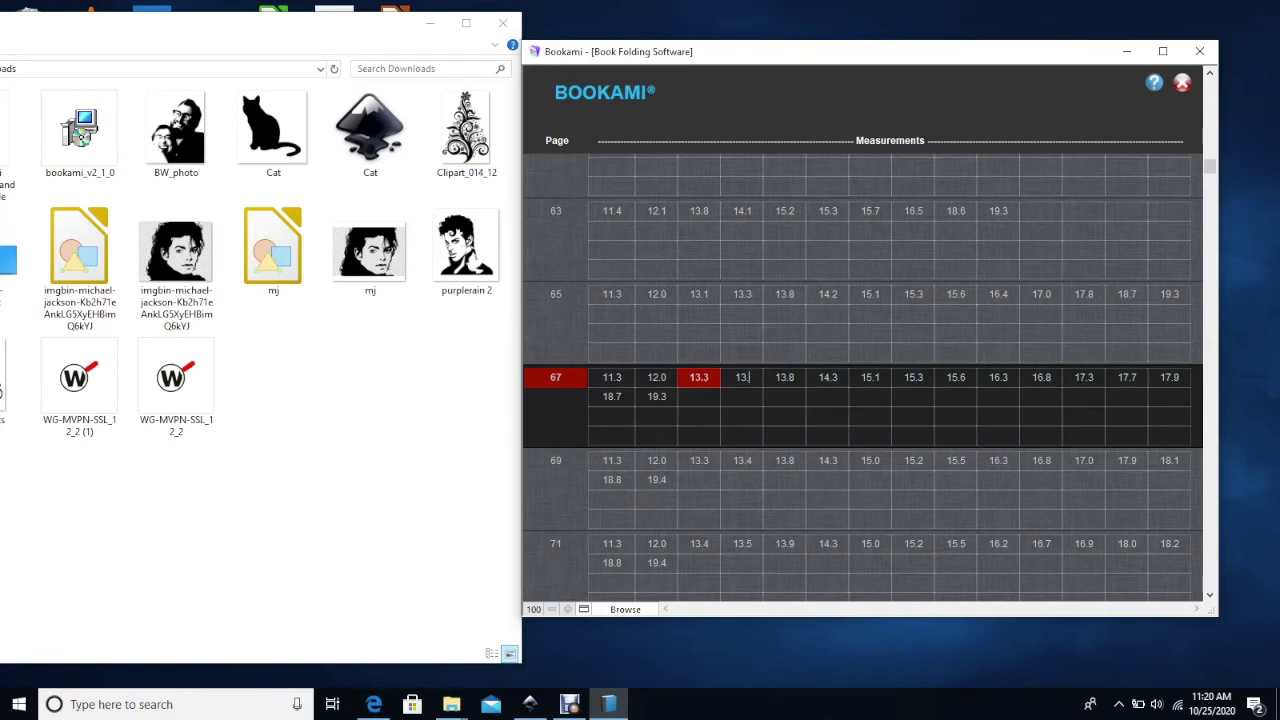
pyautogui.click(785, 313)
# Correct both duplicate pairs on page 85 by setting their second values to 12.9 and 16.4
pyautogui.scroll(-9, 785, 313)
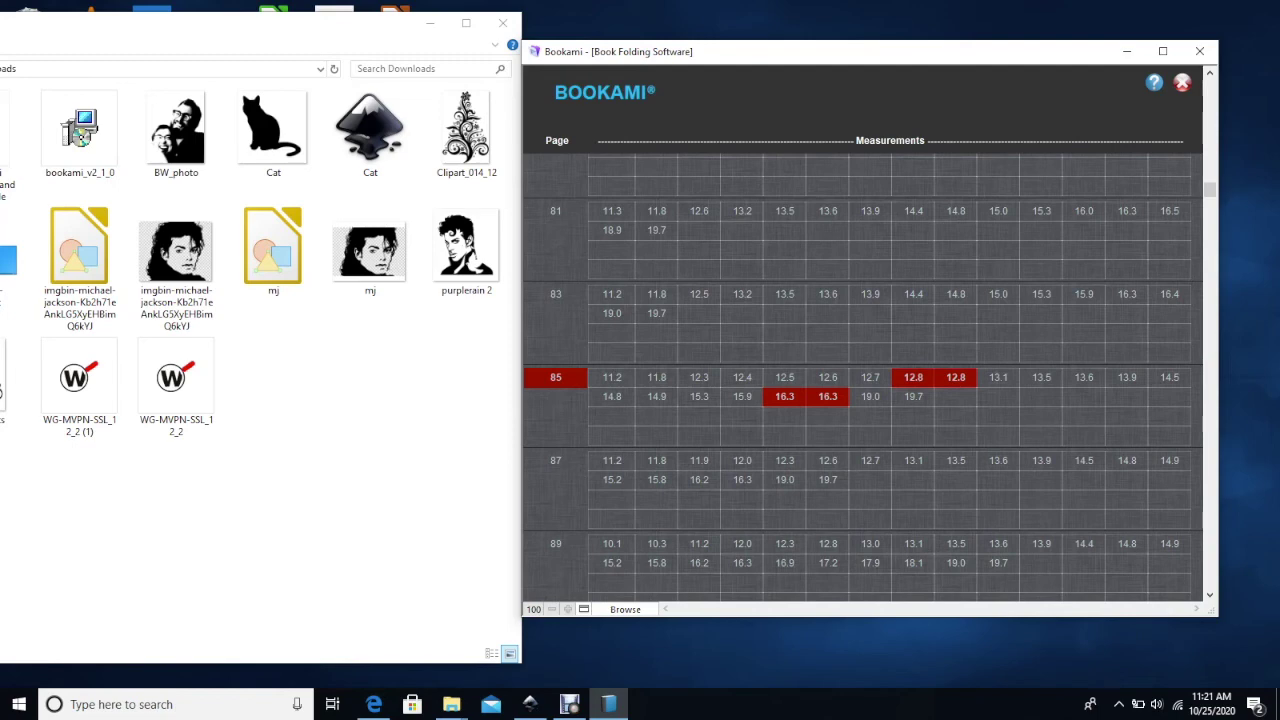
pyautogui.click(956, 377)
pyautogui.write('12.9')
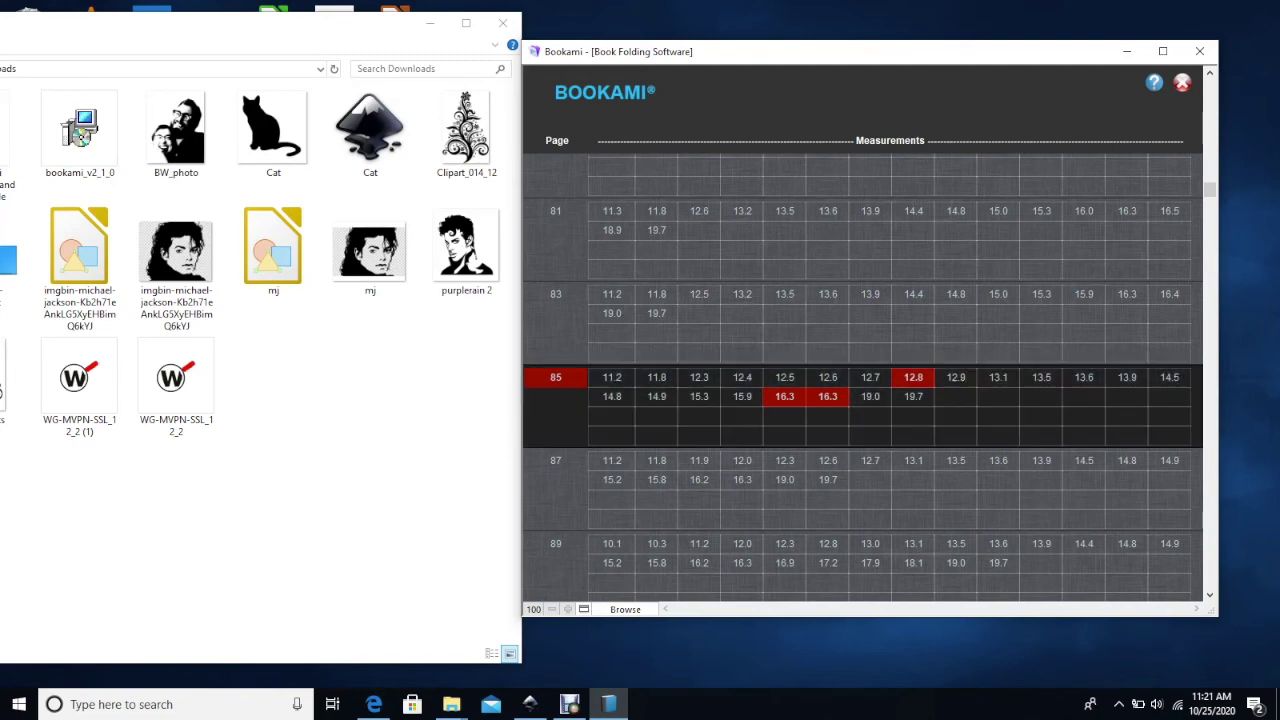
pyautogui.press('Return')
pyautogui.click(836, 396)
pyautogui.press('BackSpace')
pyautogui.press('BackSpace')
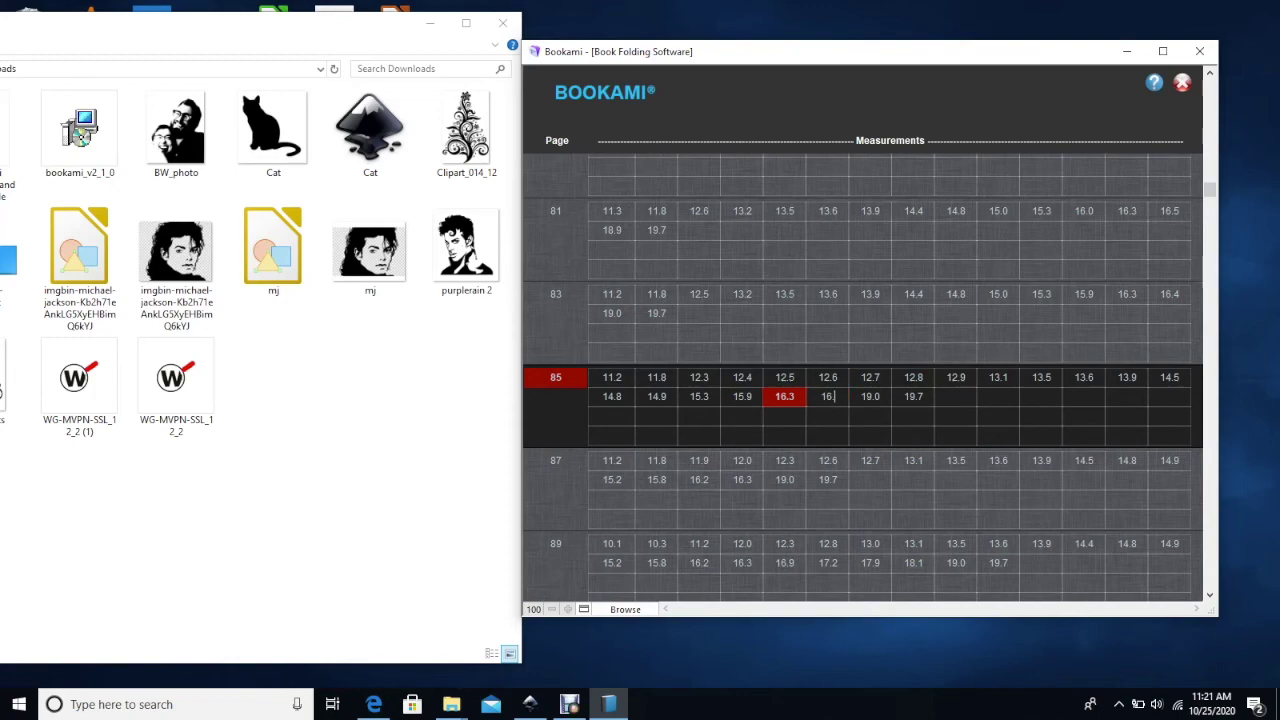
pyautogui.write('.4')
pyautogui.click(828, 498)
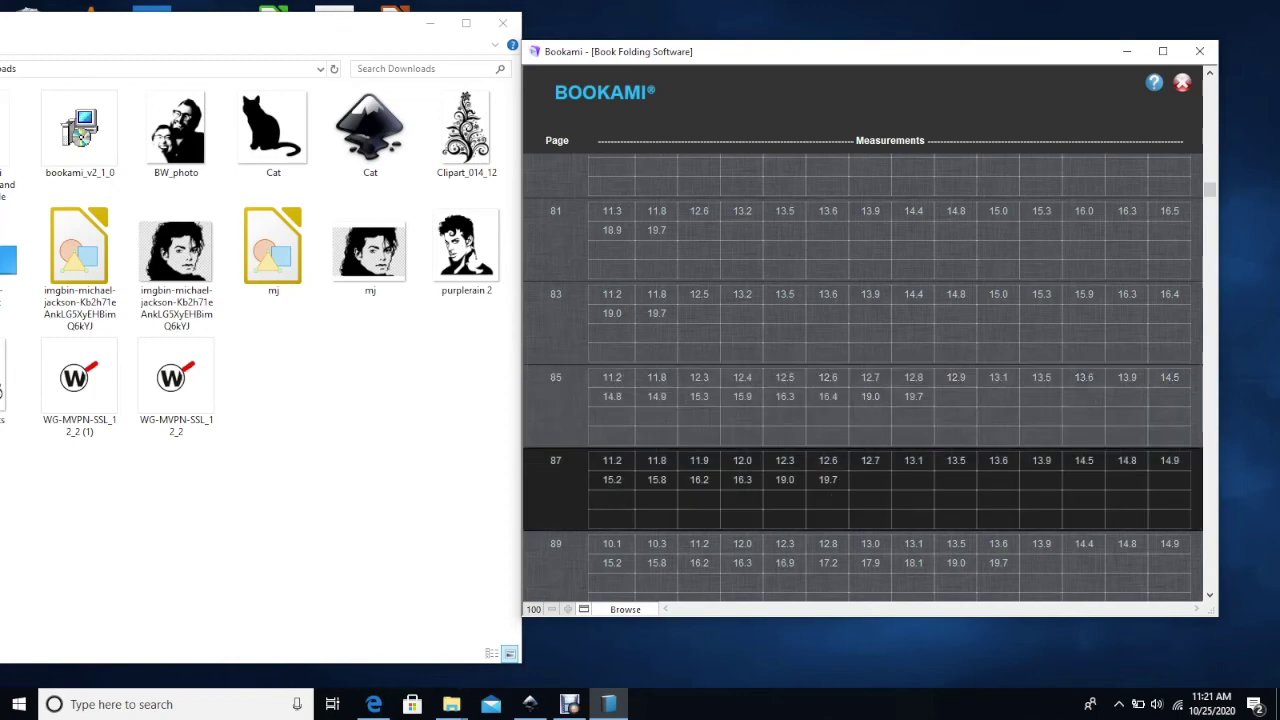
# Check the measurements for pages 89 to 123 for highlighted duplicates and close the measurements list
pyautogui.scroll(-3, 828, 498)
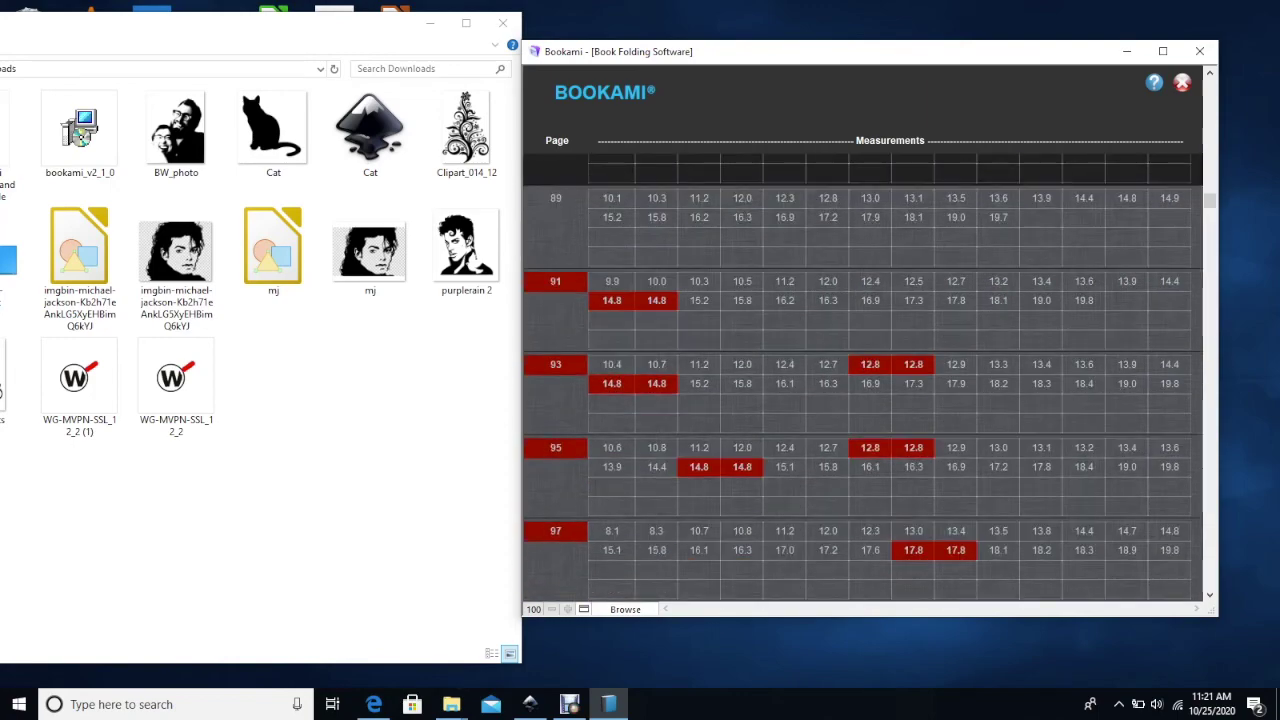
pyautogui.scroll(-9, 866, 377)
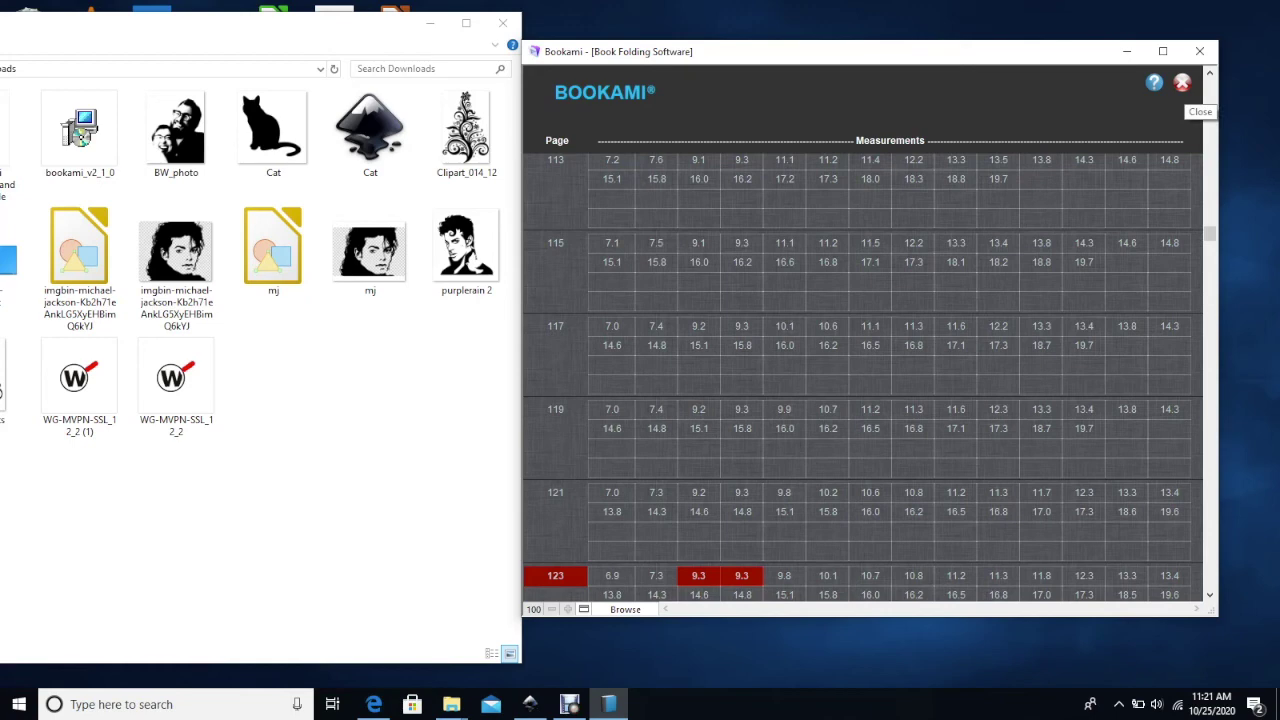
pyautogui.click(1182, 83)
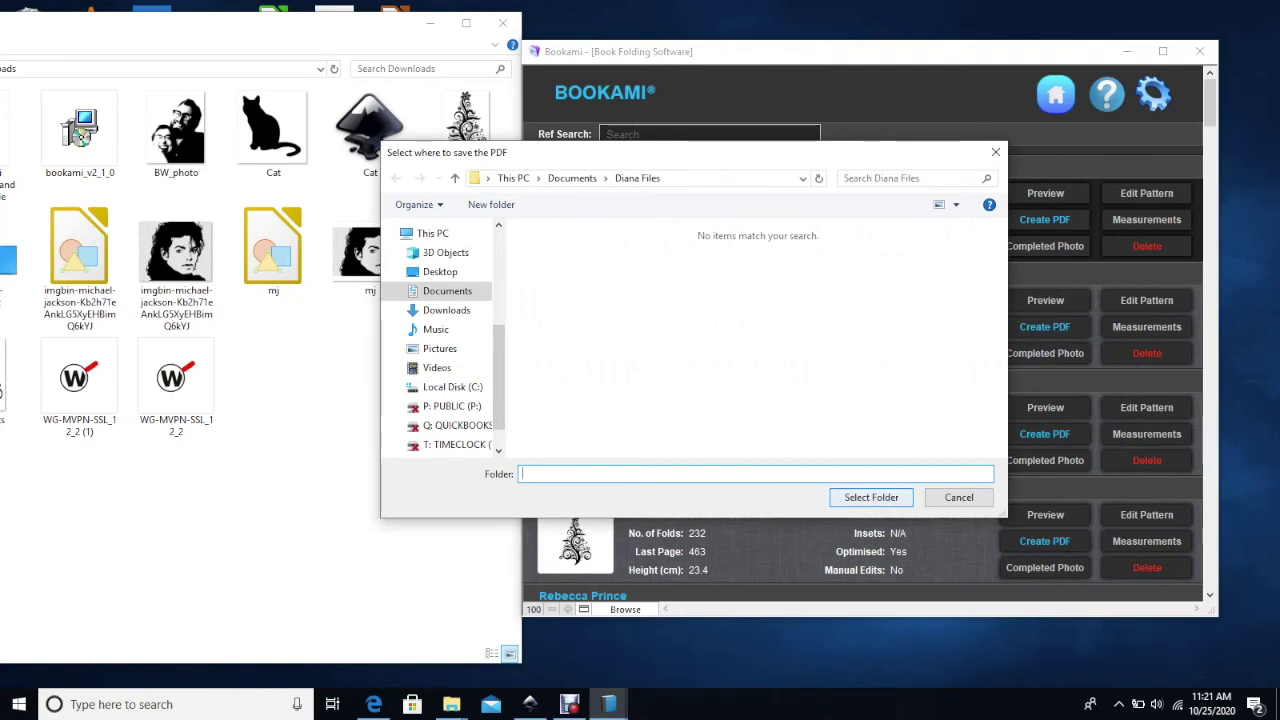
# Create the PDF of the newest Christmas Tree Lights pattern in the proposed documents folder and open it
pyautogui.press('Return')
pyautogui.press('Return')
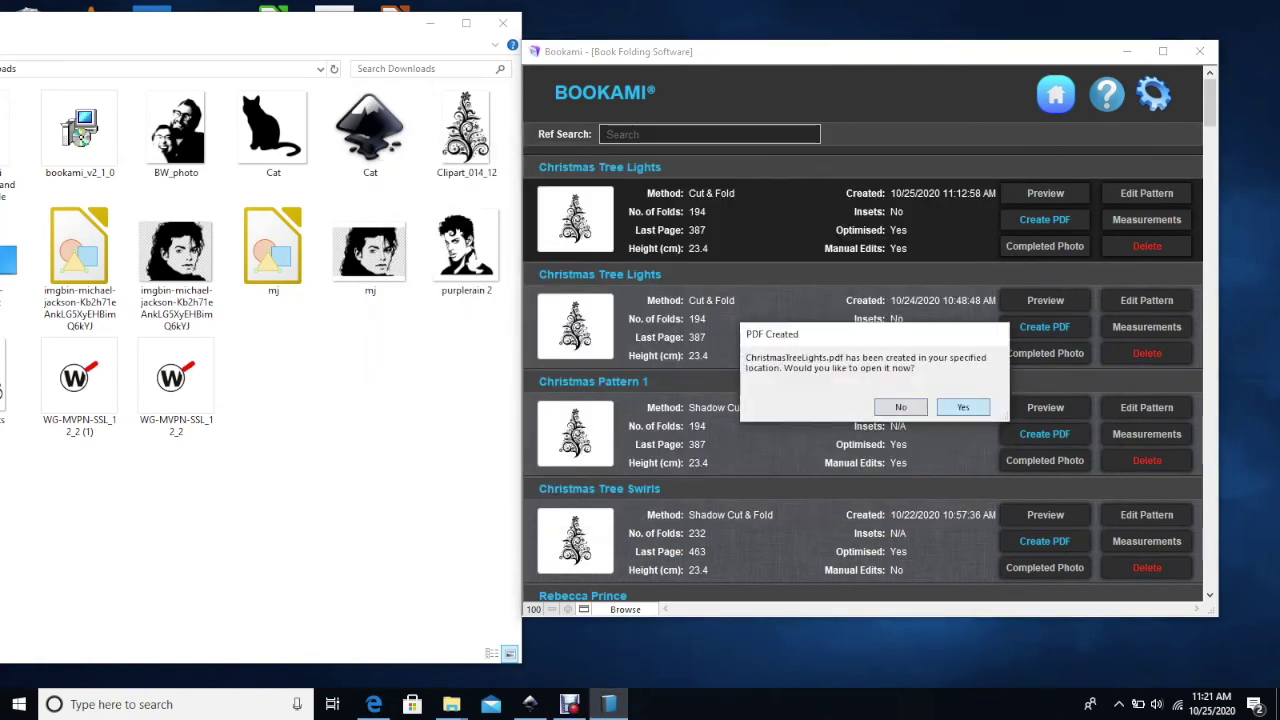
pyautogui.press('Return')
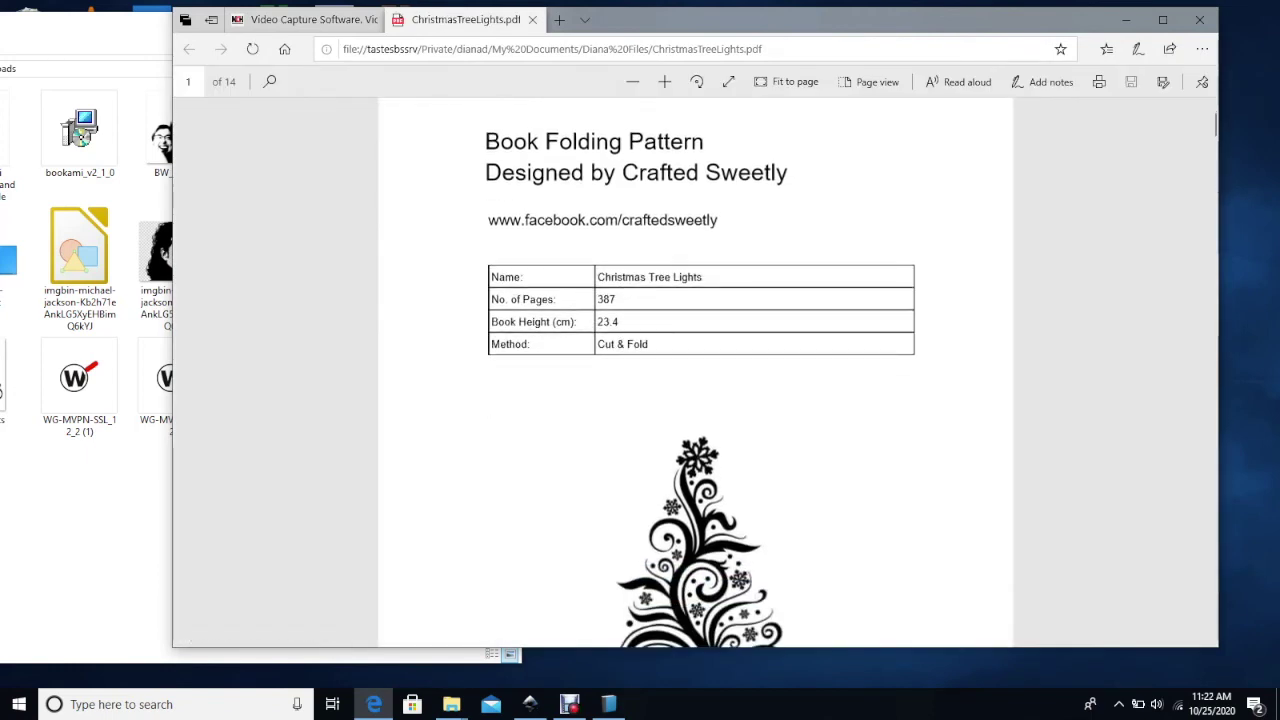
# Examine the pattern PDF's cover details and its measure, mark, cut and fold tables, including the full set of points for page 157
pyautogui.scroll(-5, 695, 370)
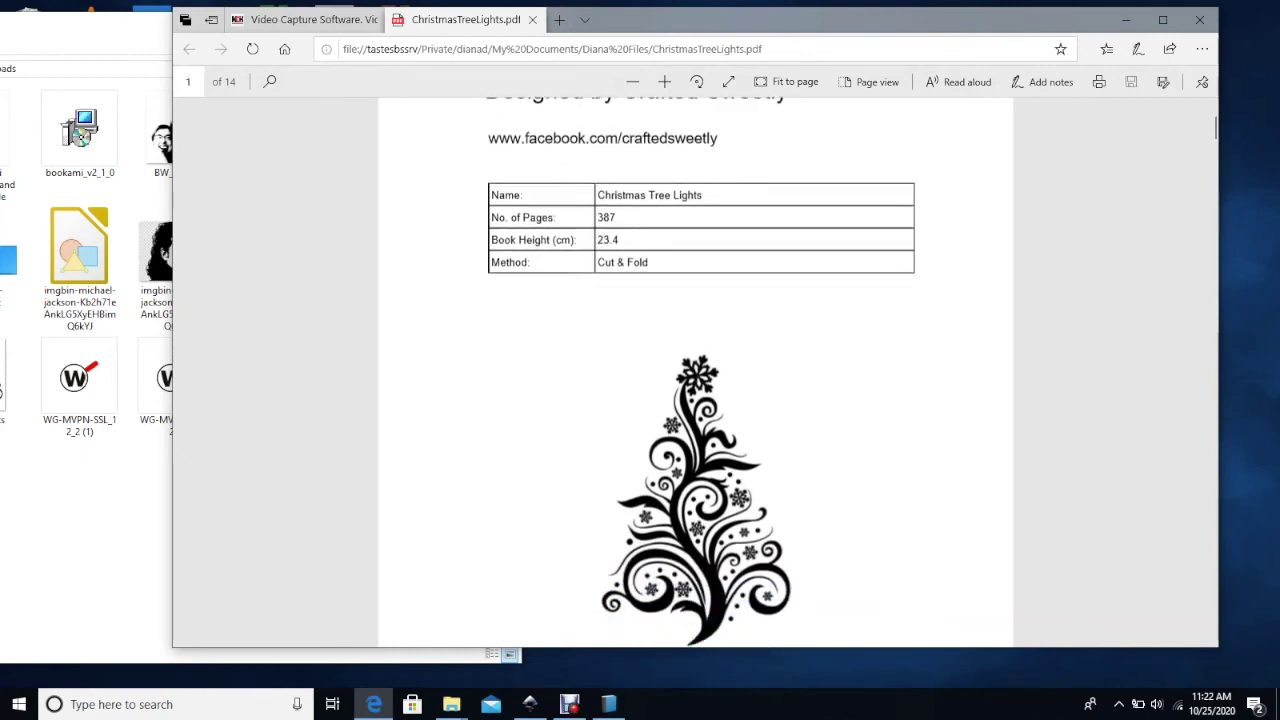
pyautogui.scroll(-5, 696, 400)
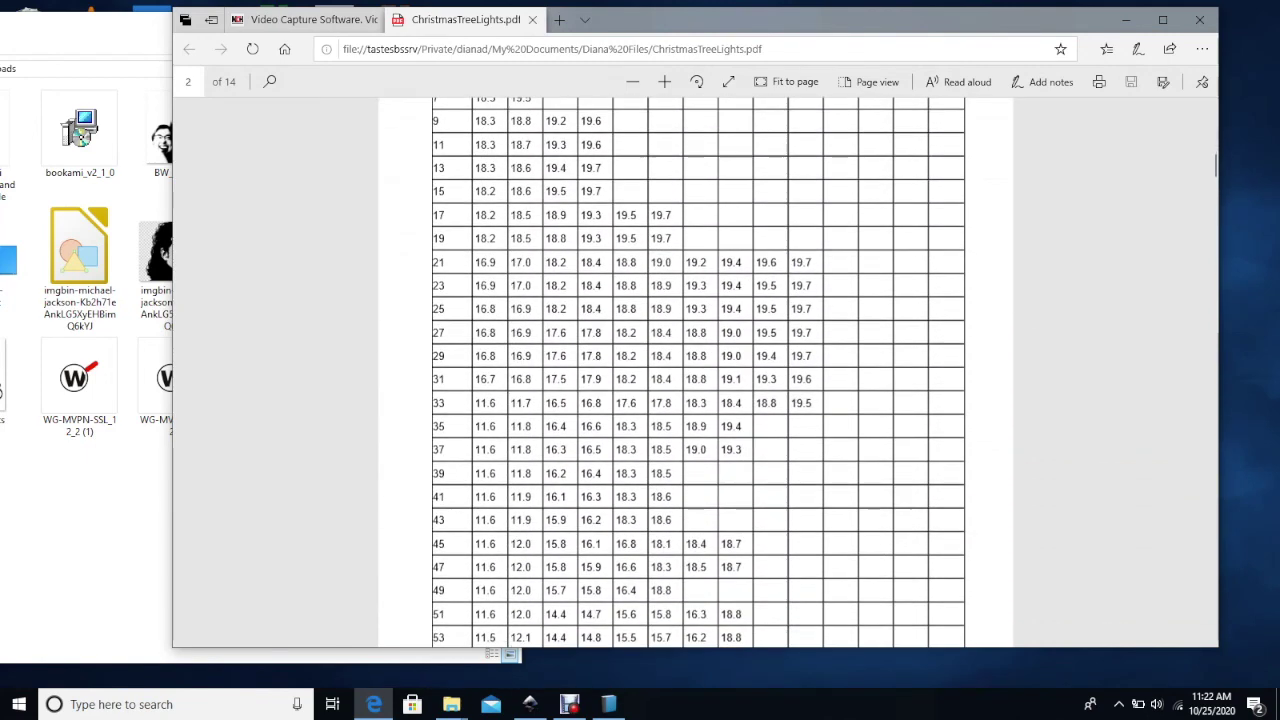
pyautogui.scroll(3, 696, 400)
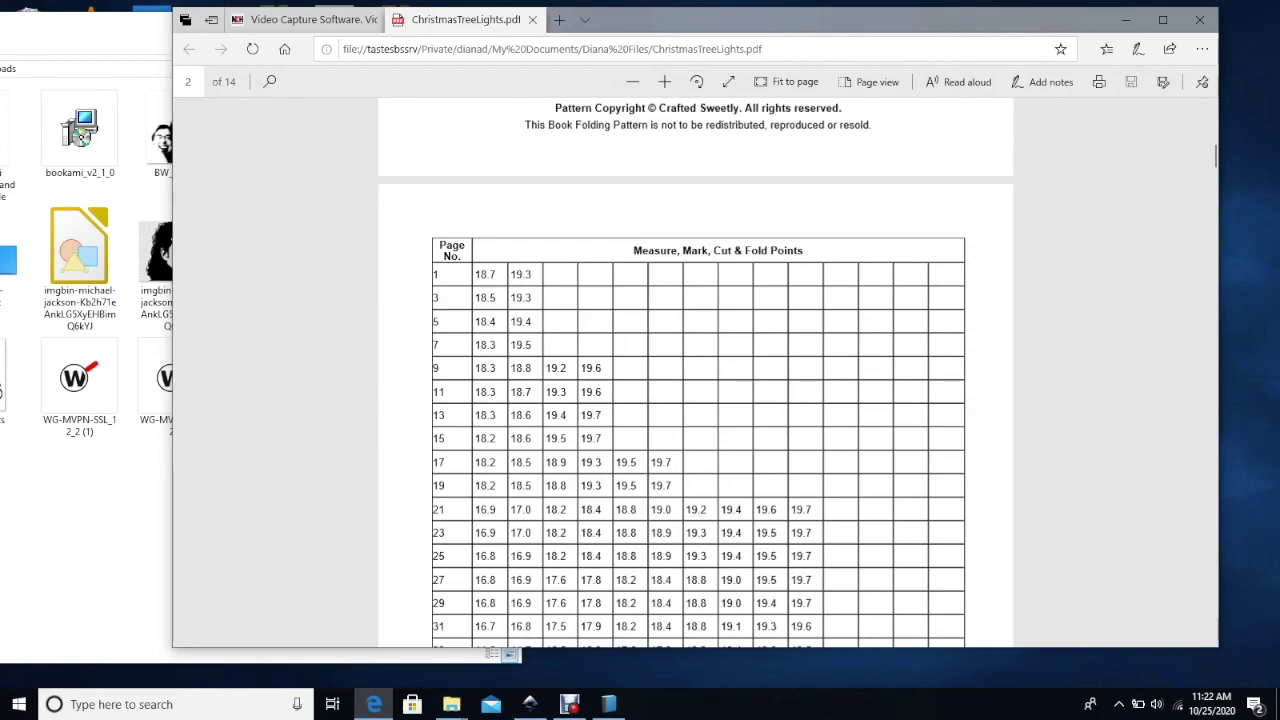
pyautogui.scroll(-6, 695, 372)
pyautogui.scroll(-20, 695, 372)
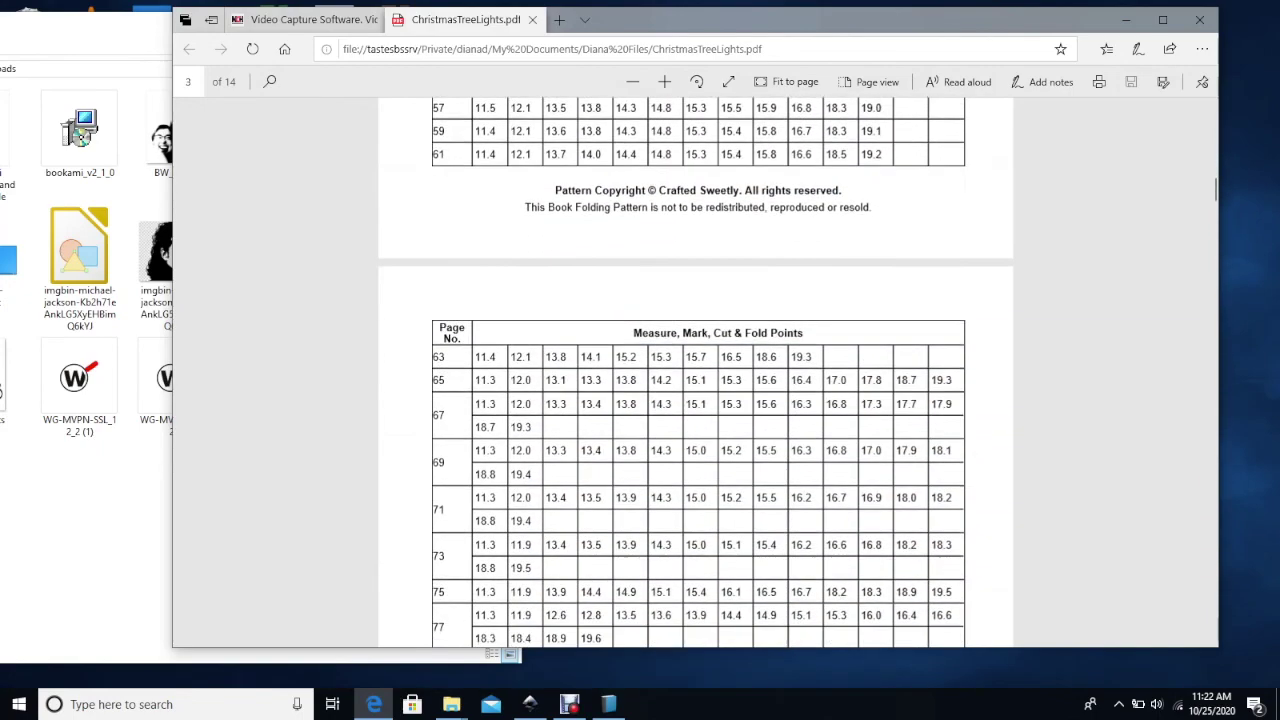
pyautogui.scroll(-6, 695, 372)
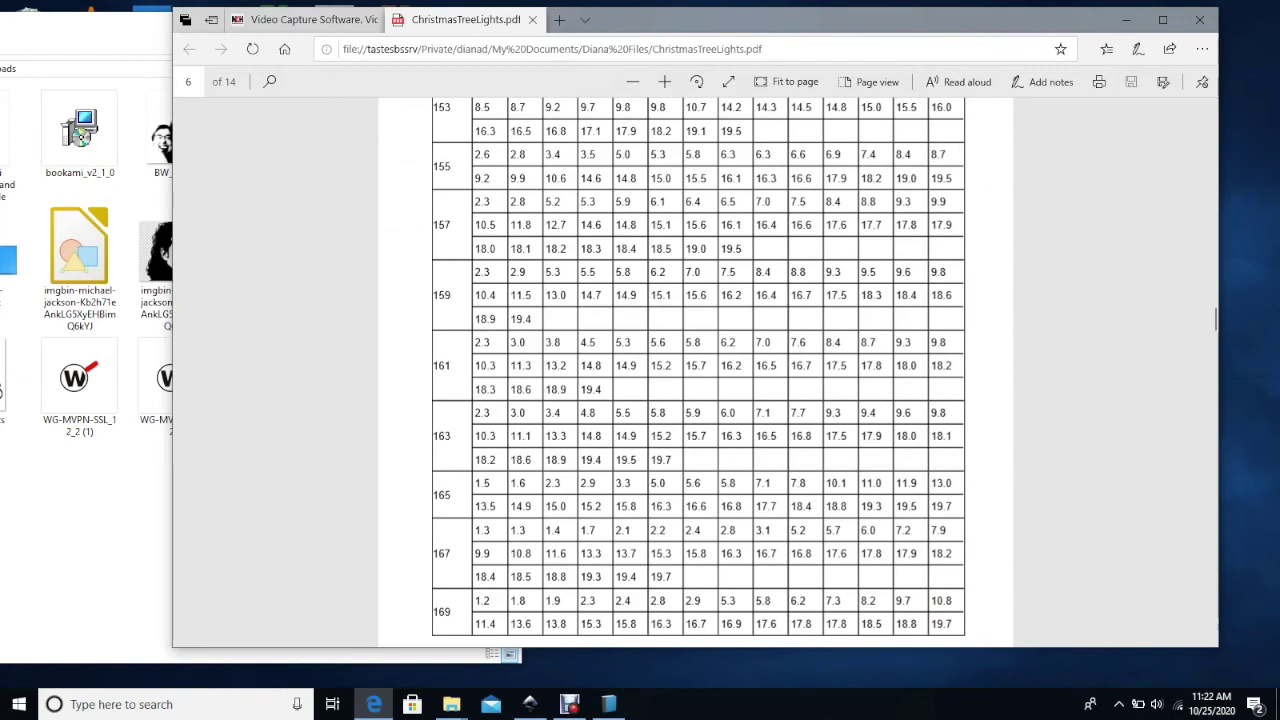
pyautogui.moveTo(475, 201); pyautogui.dragTo(742, 249)
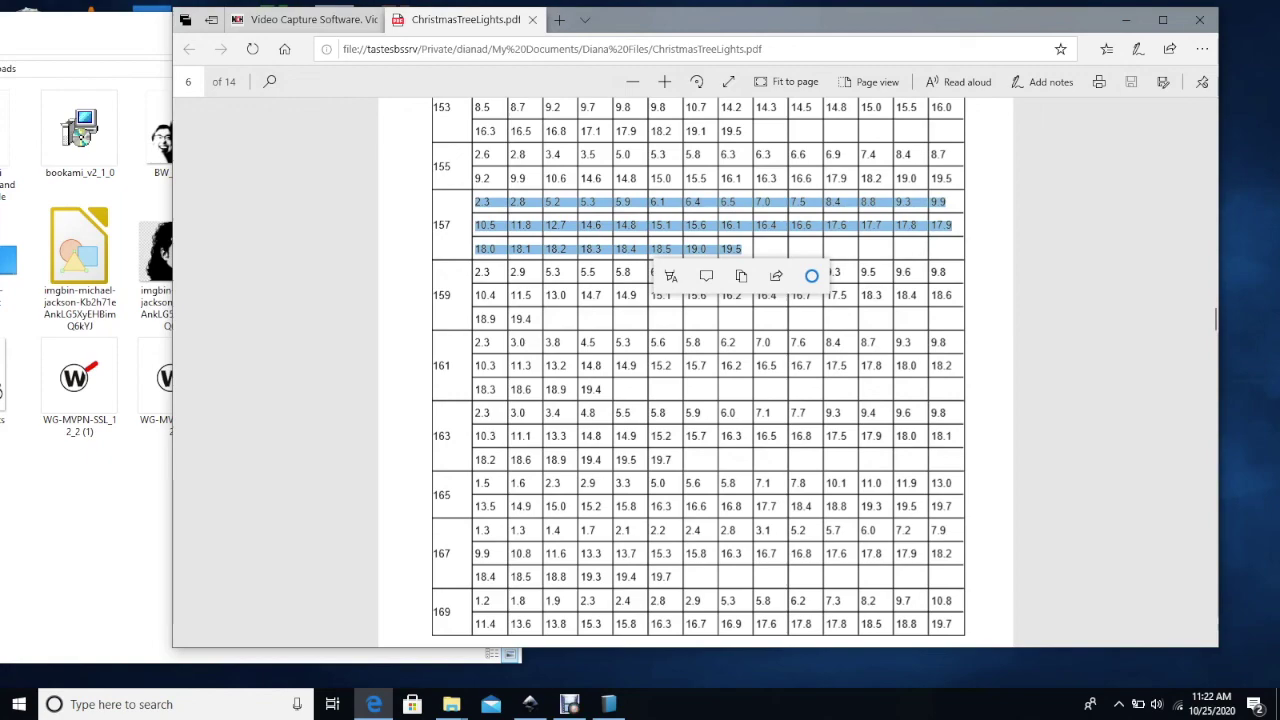
pyautogui.press('Escape')
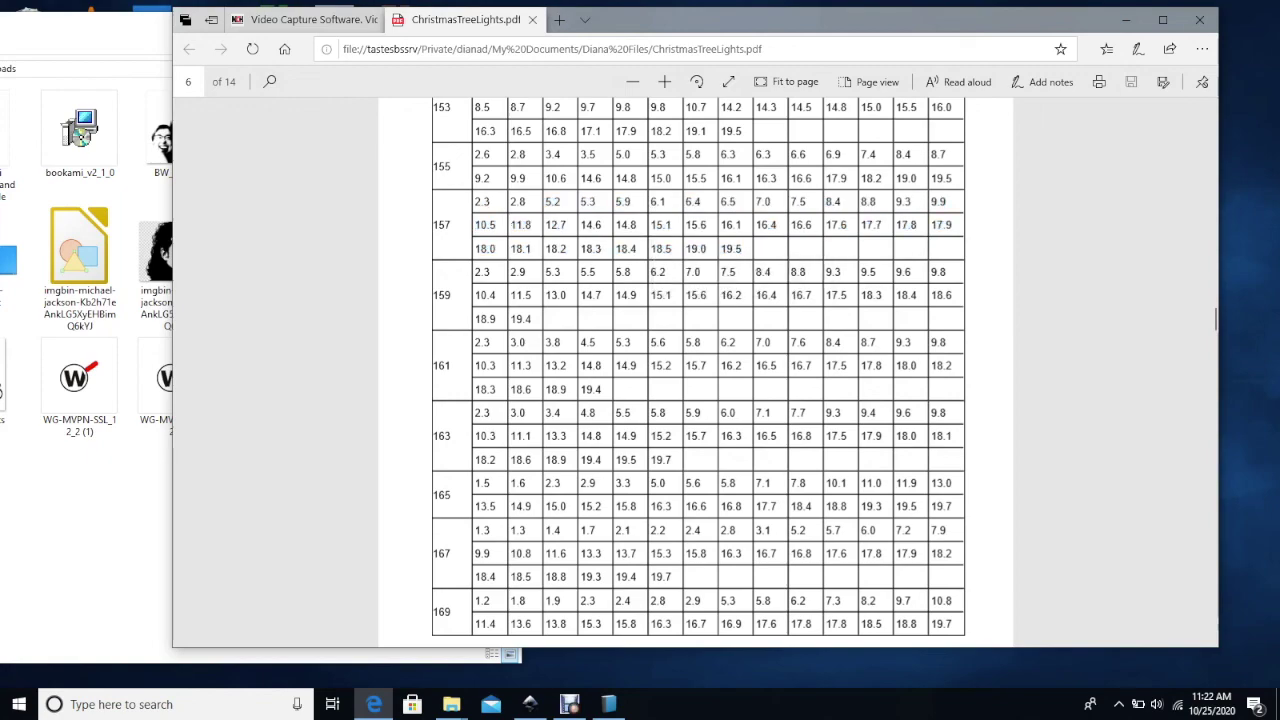
# Finish viewing the PDF, put its window away and return to Bookami's home screen
pyautogui.scroll(-15, 695, 370)
pyautogui.press('super+Down')
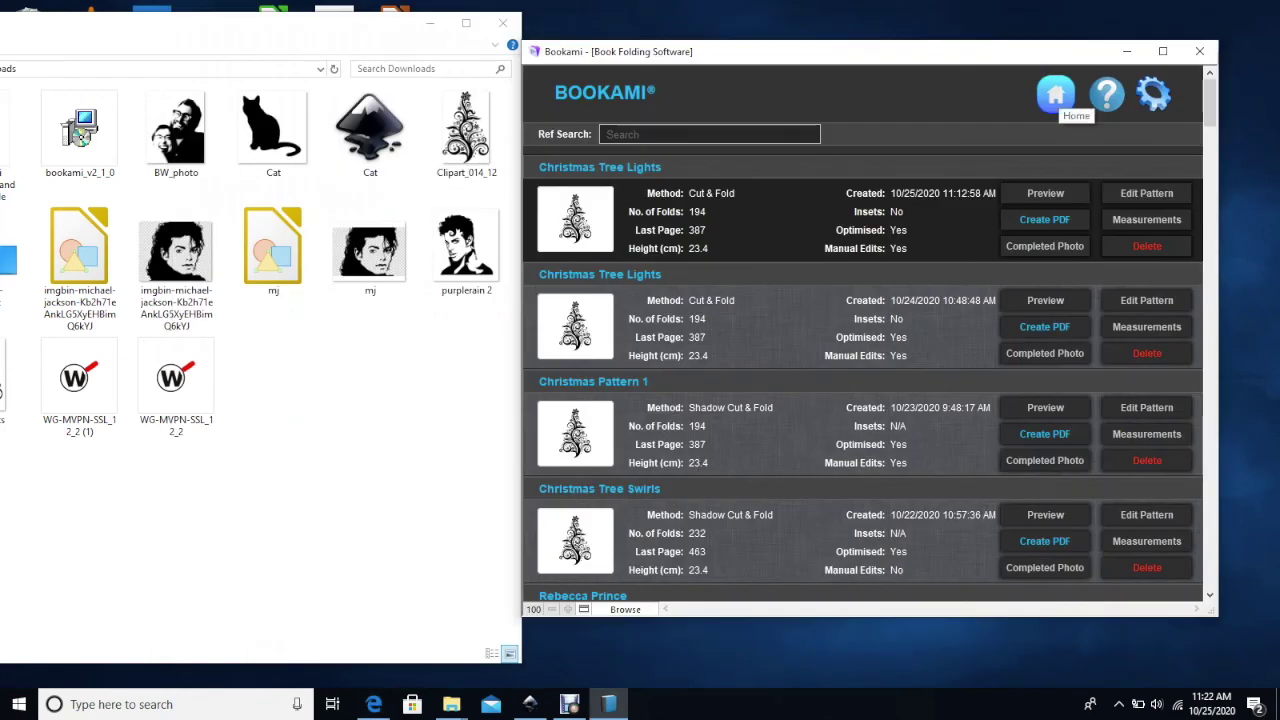
pyautogui.click(1056, 94)
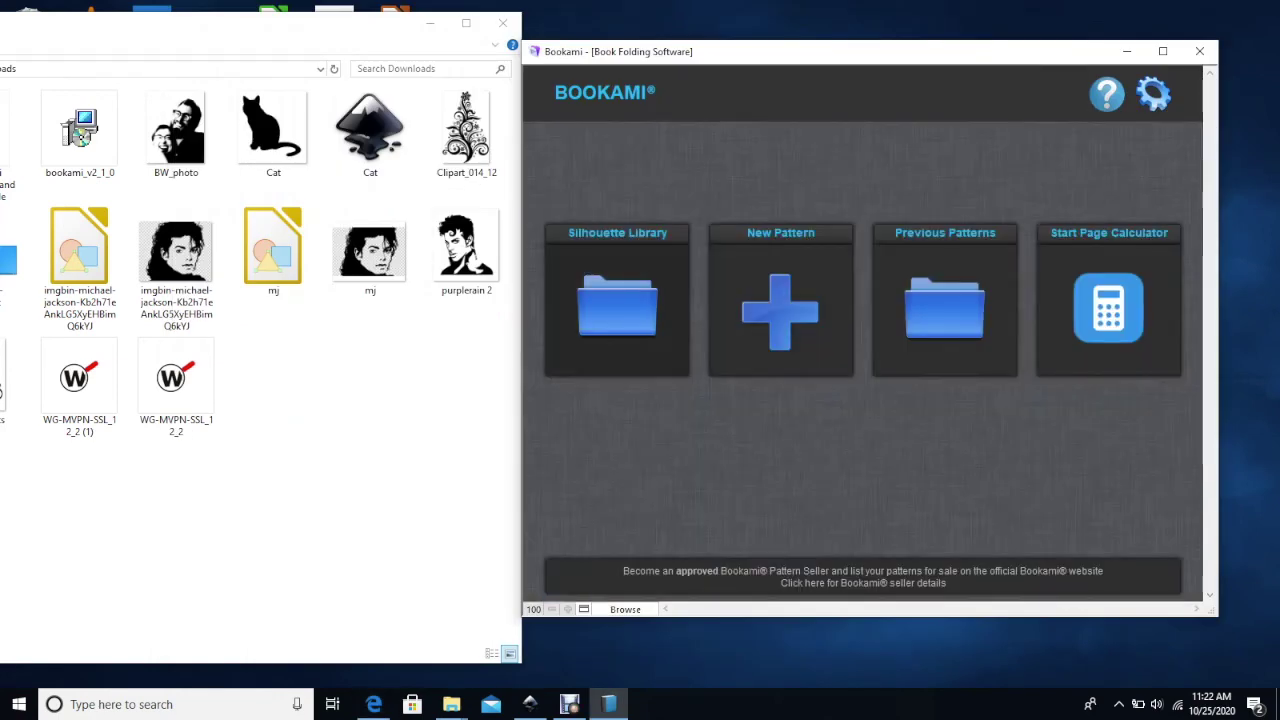